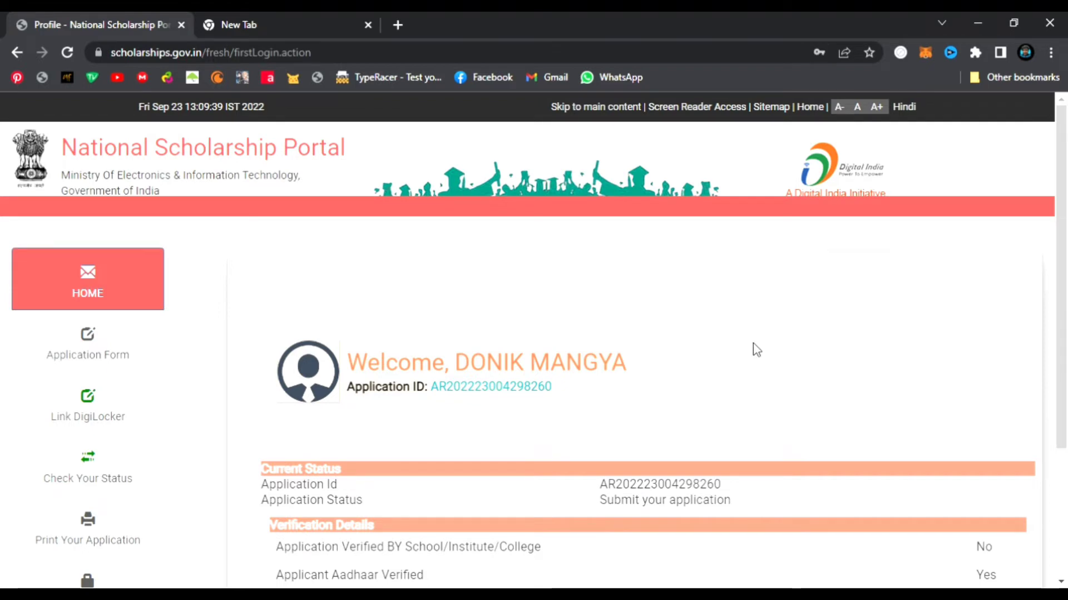
scroll(753, 351, "down", 1)
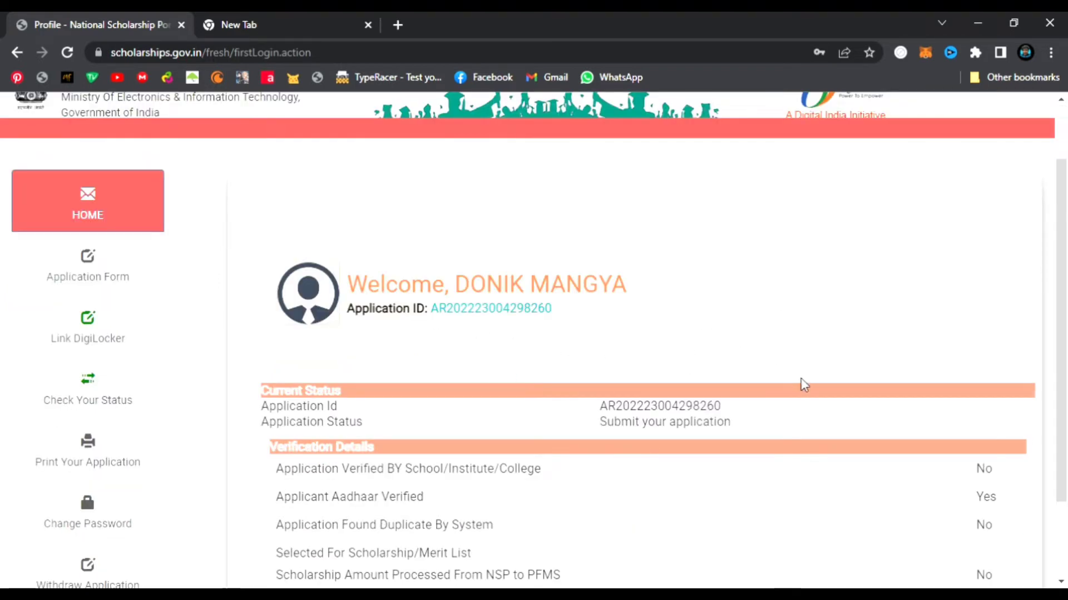
scroll(584, 478, "down", 1)
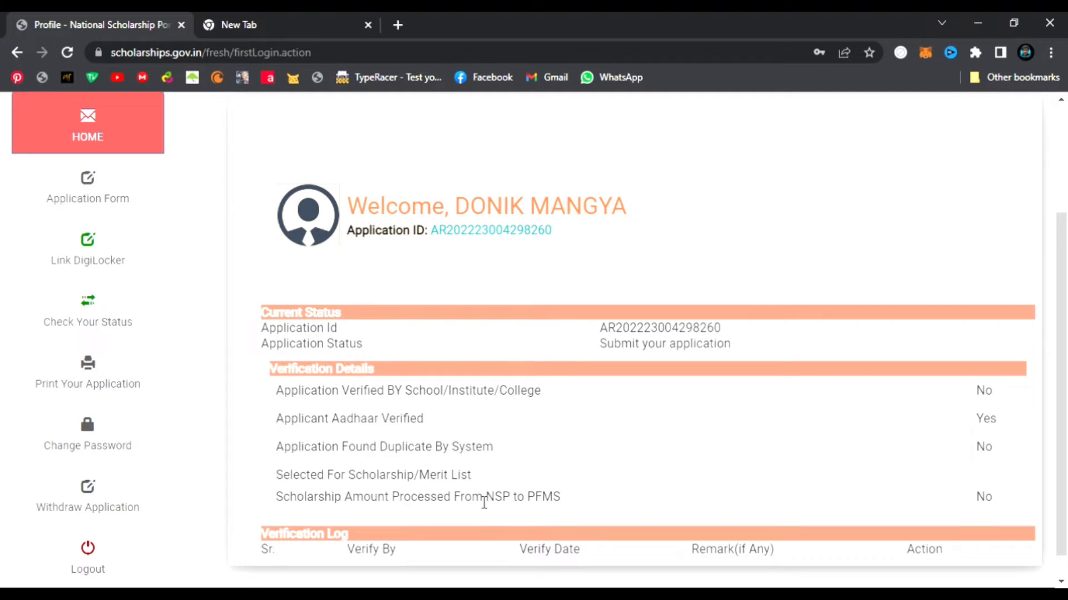
scroll(746, 494, "down", 1)
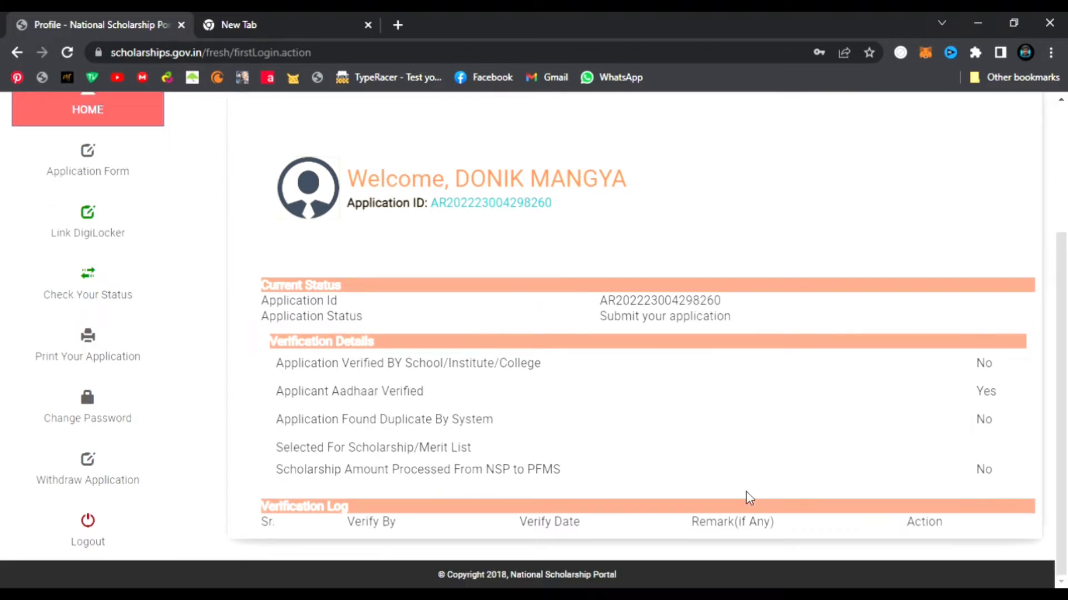
scroll(79, 361, "up", 2)
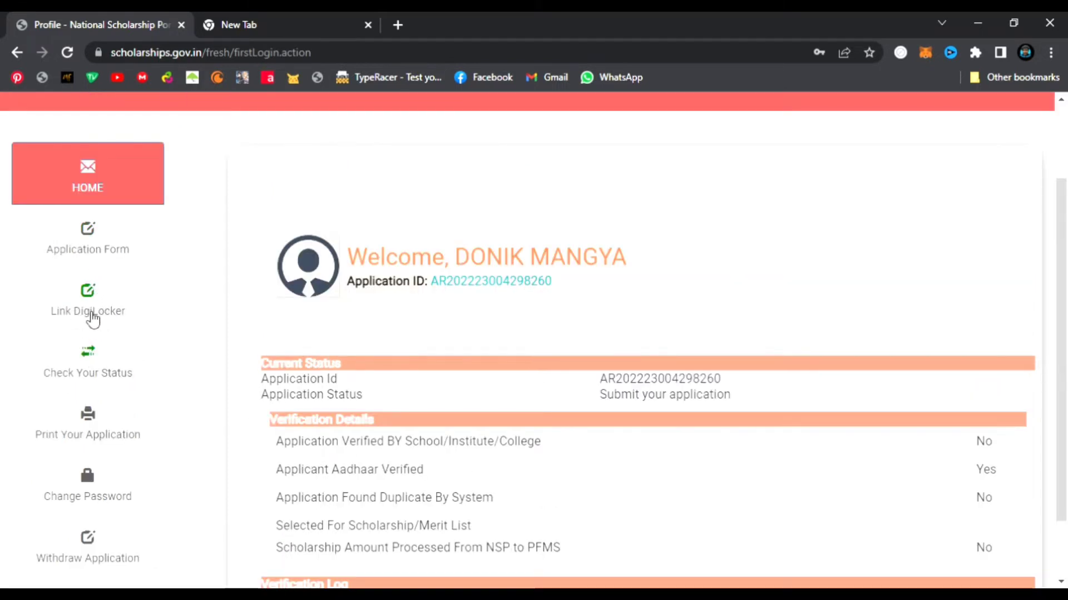
- Start linking DigiLocker, then abandon it and return to the scholarship portal's home dashboard
left_click(92, 315)
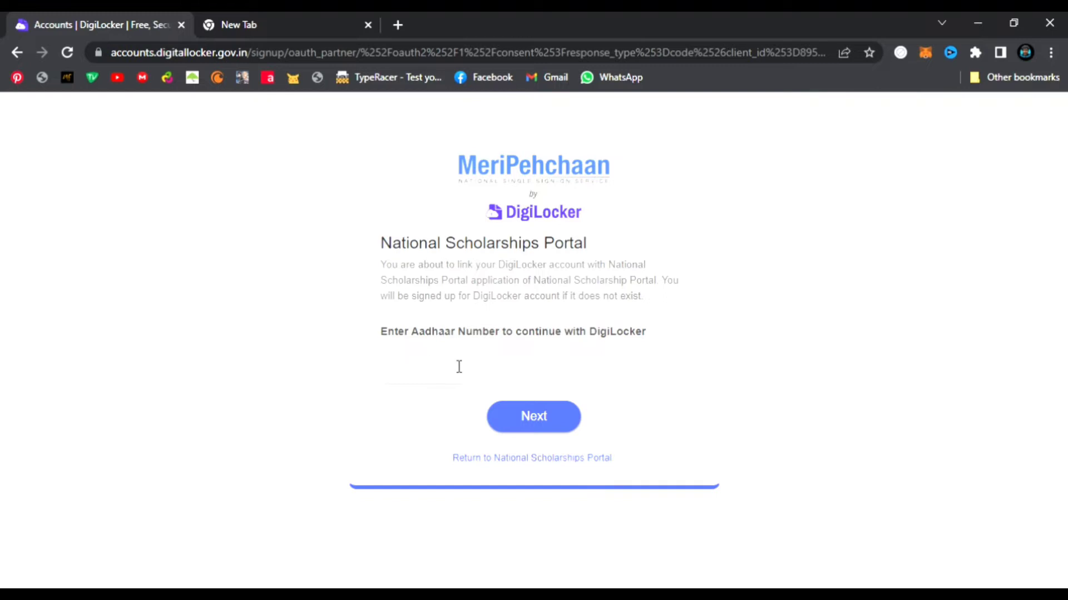
left_click(511, 459)
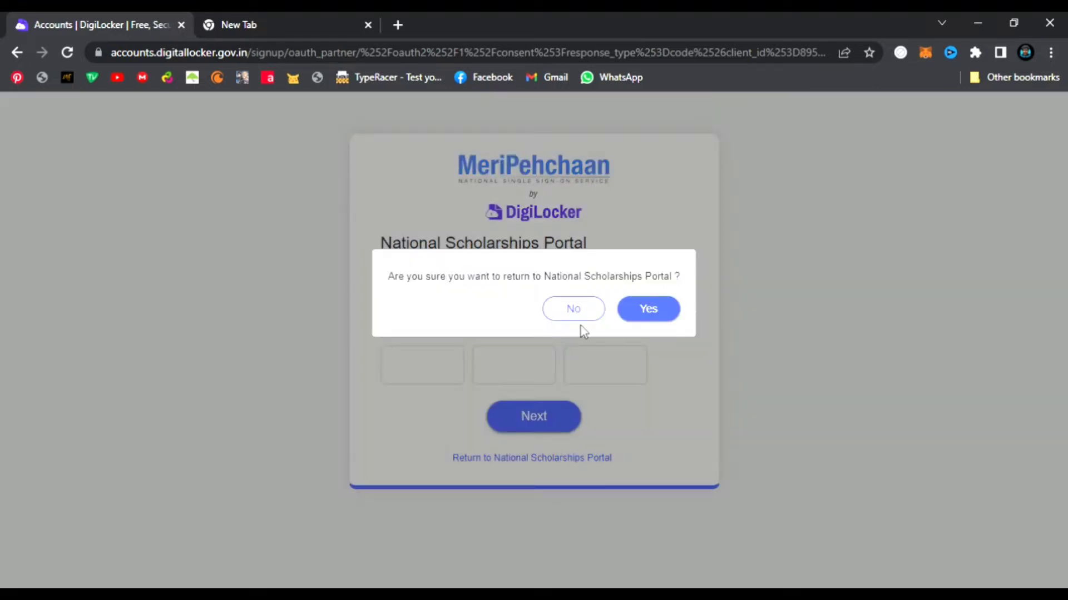
left_click(655, 312)
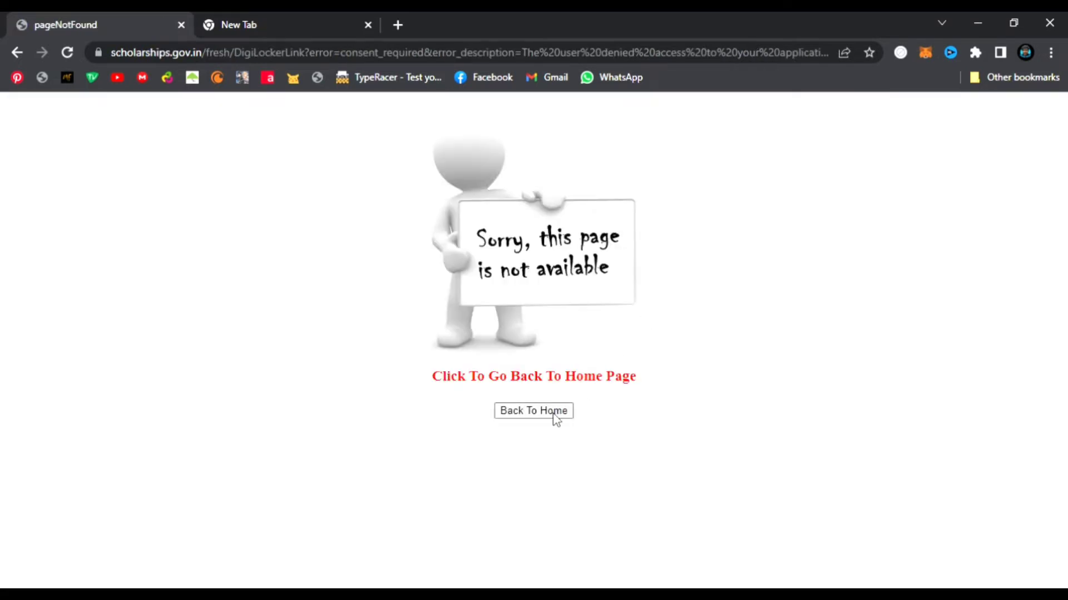
left_click(556, 414)
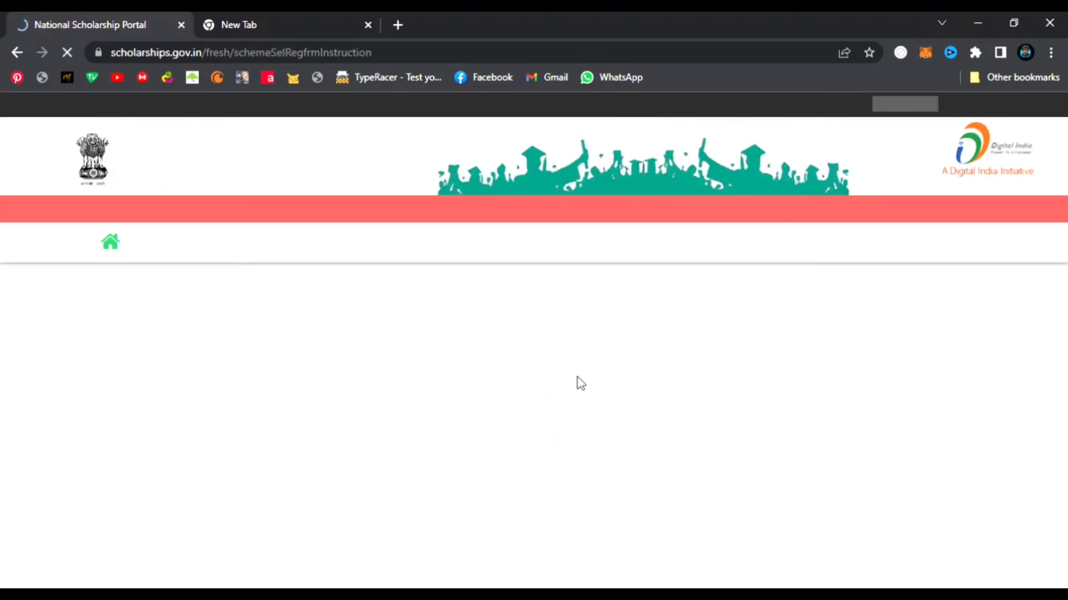
scroll(579, 378, "down", 3)
- Go through the Scholarship Schemes page to the student Application Form
left_click(685, 444)
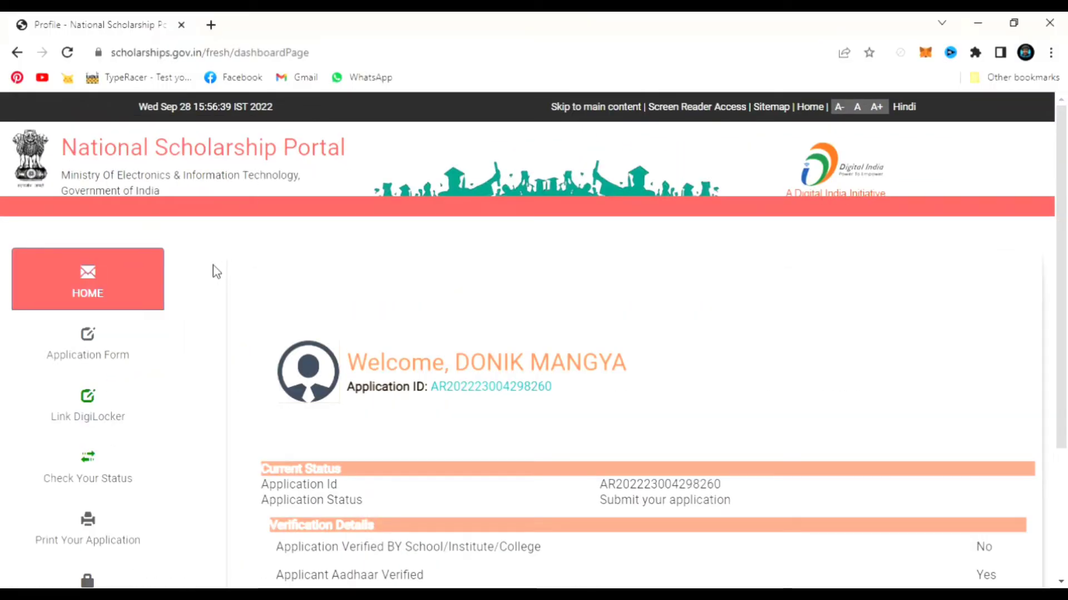
left_click(107, 340)
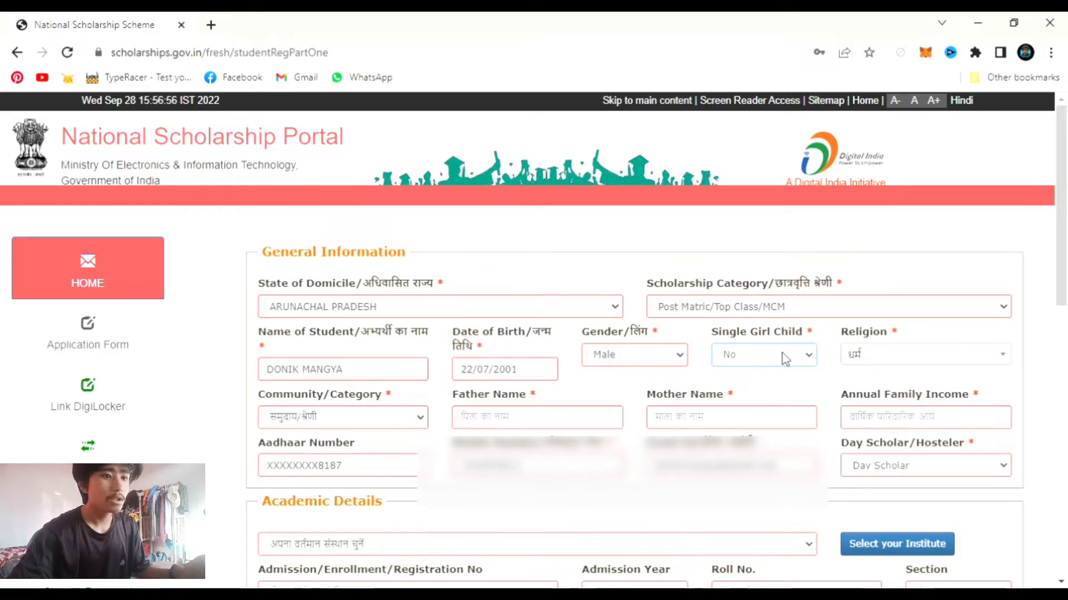
- Choose Others in the Religion dropdown and ST as the Community/Category
left_click(879, 354)
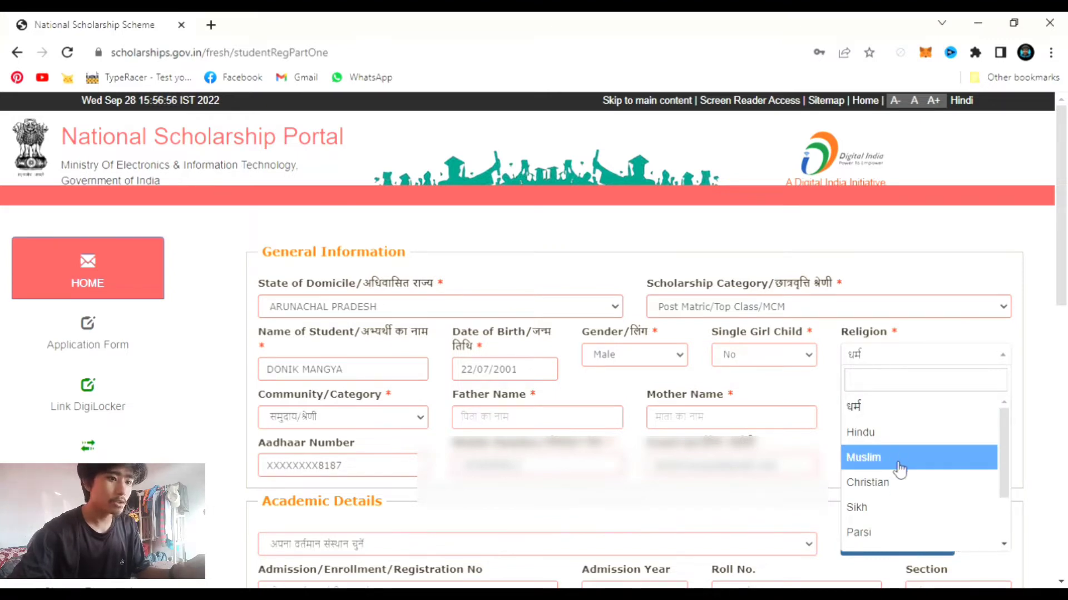
scroll(904, 474, "down", 4)
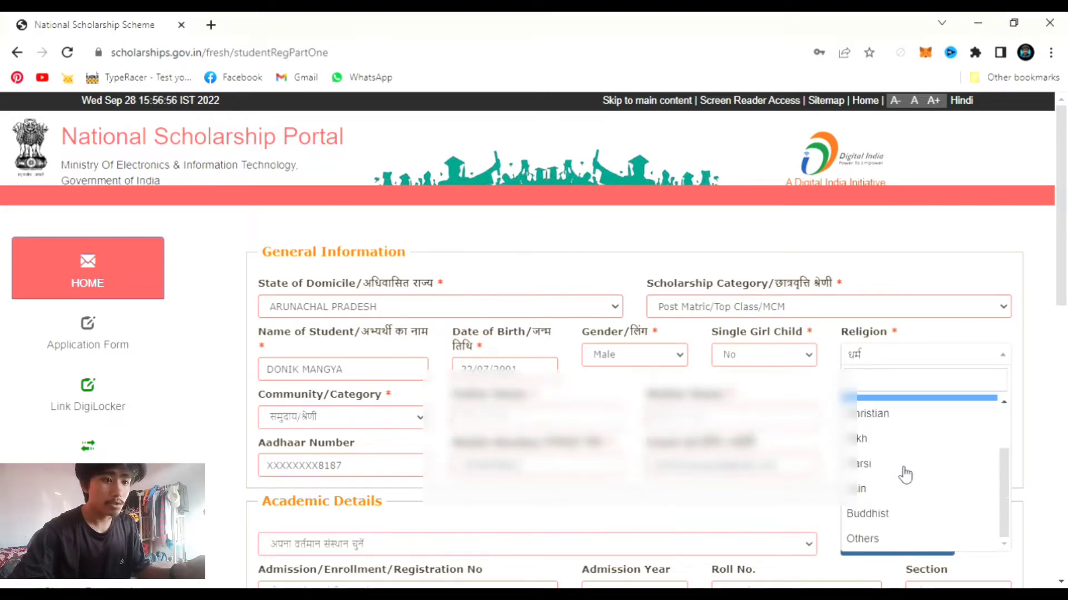
left_click(903, 470)
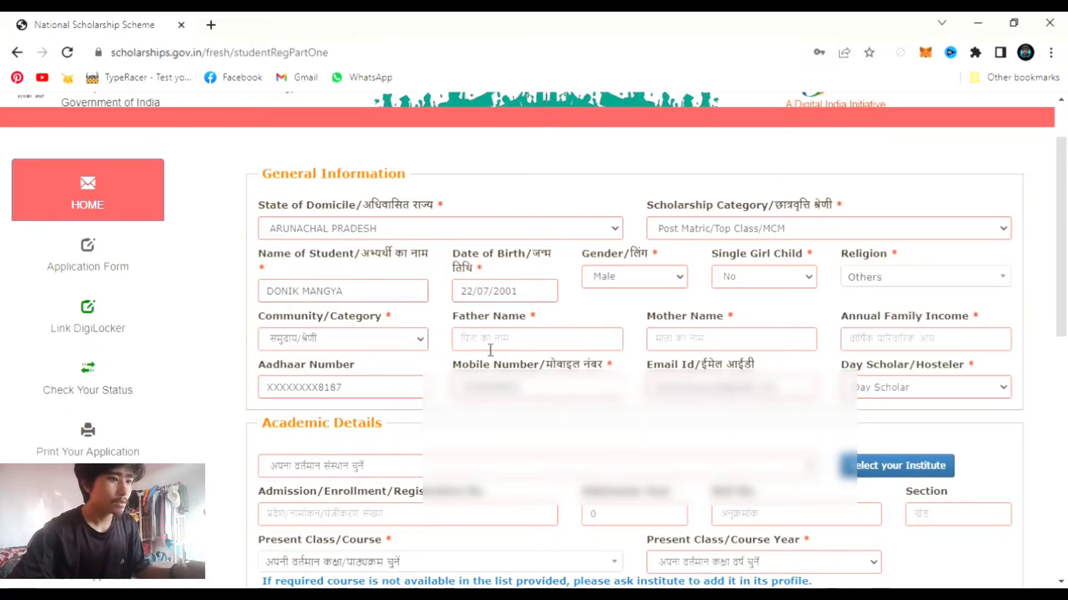
left_click(407, 342)
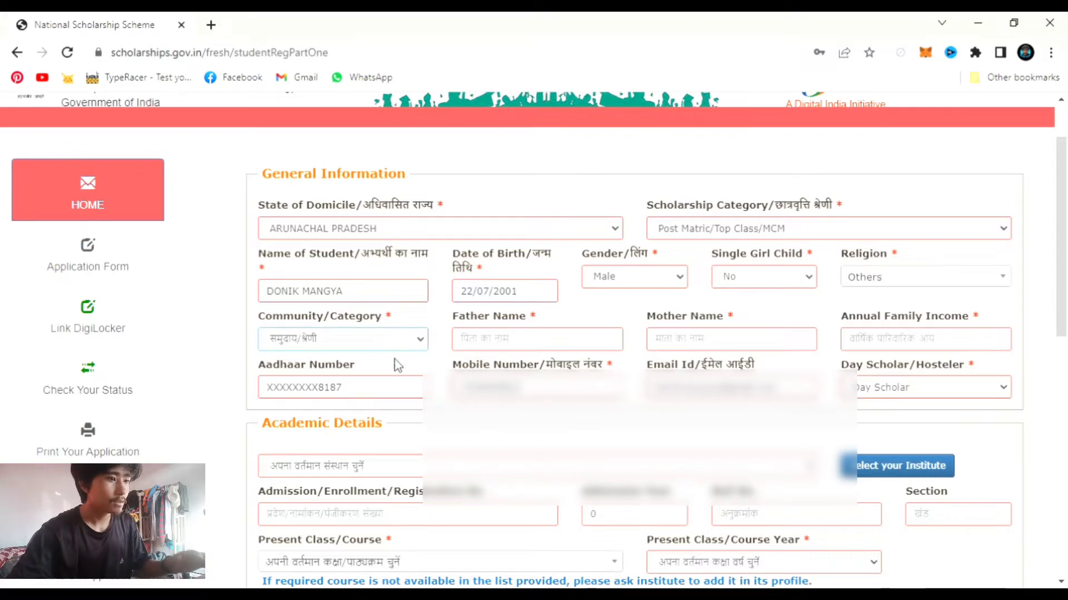
left_click(398, 365)
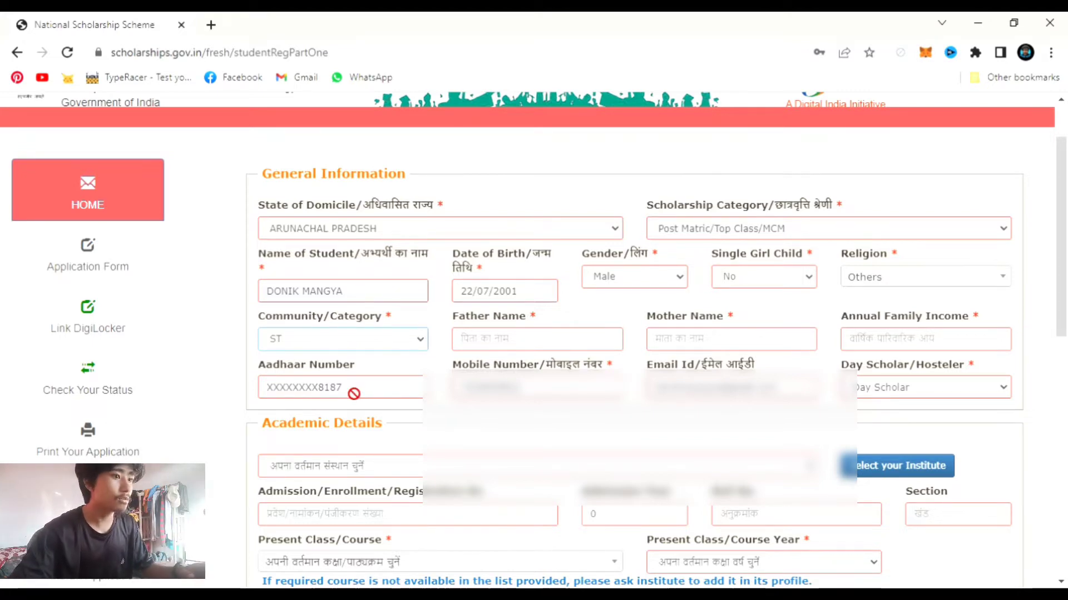
- Enter the father's and mother's names and annual family income 1, then check the day scholar choice
left_click(559, 346)
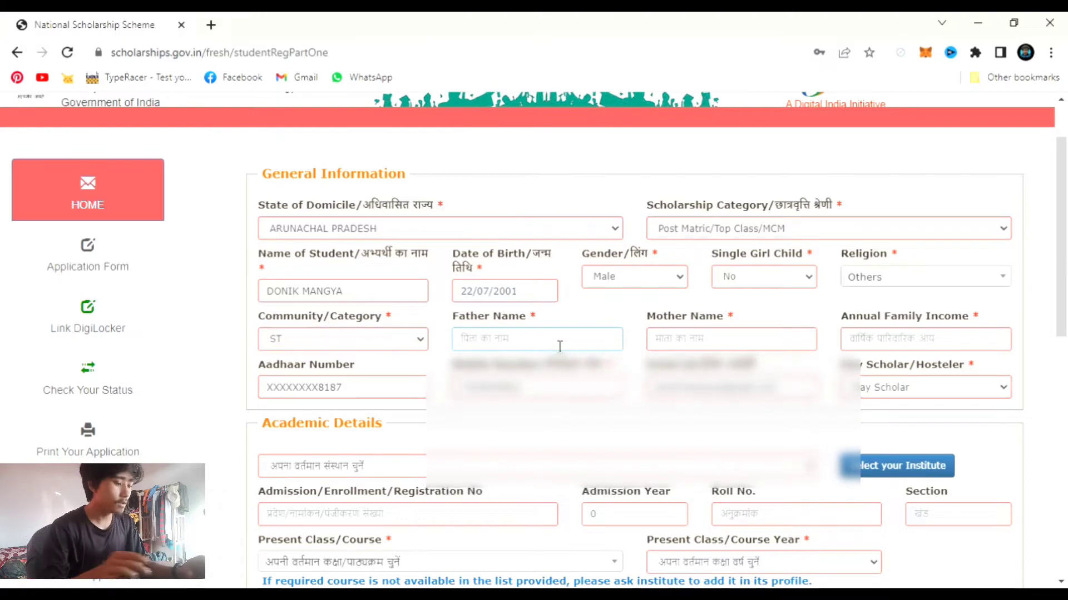
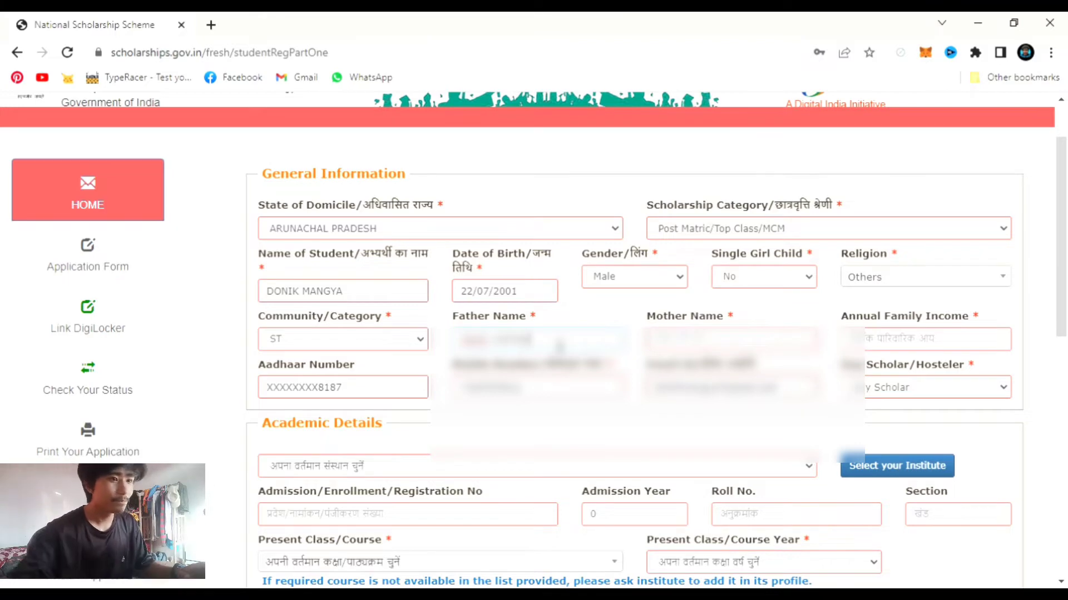
left_click(707, 347)
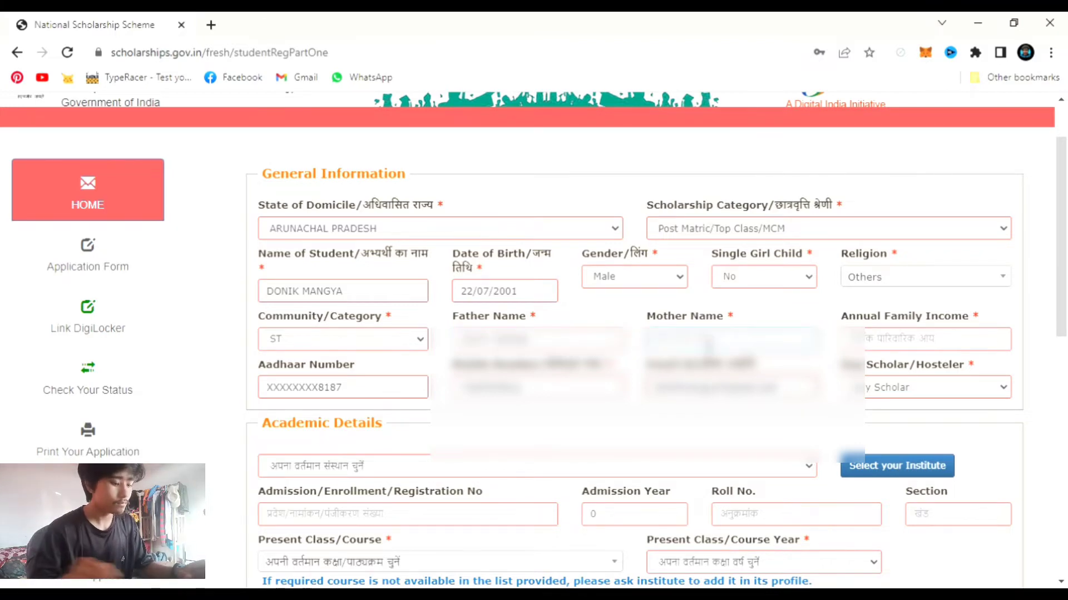
type("A")
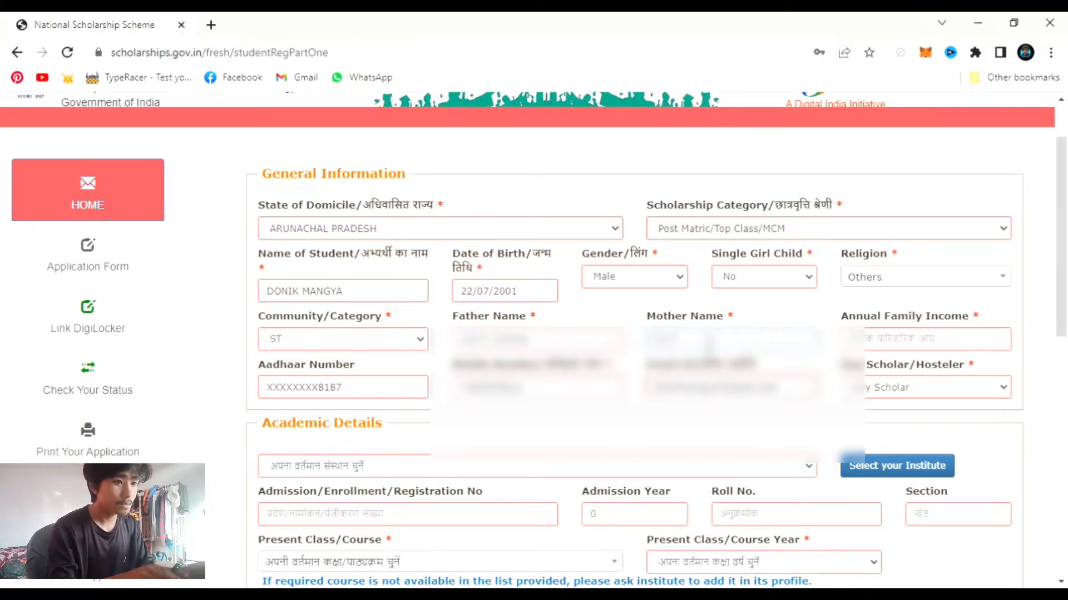
type("AN")
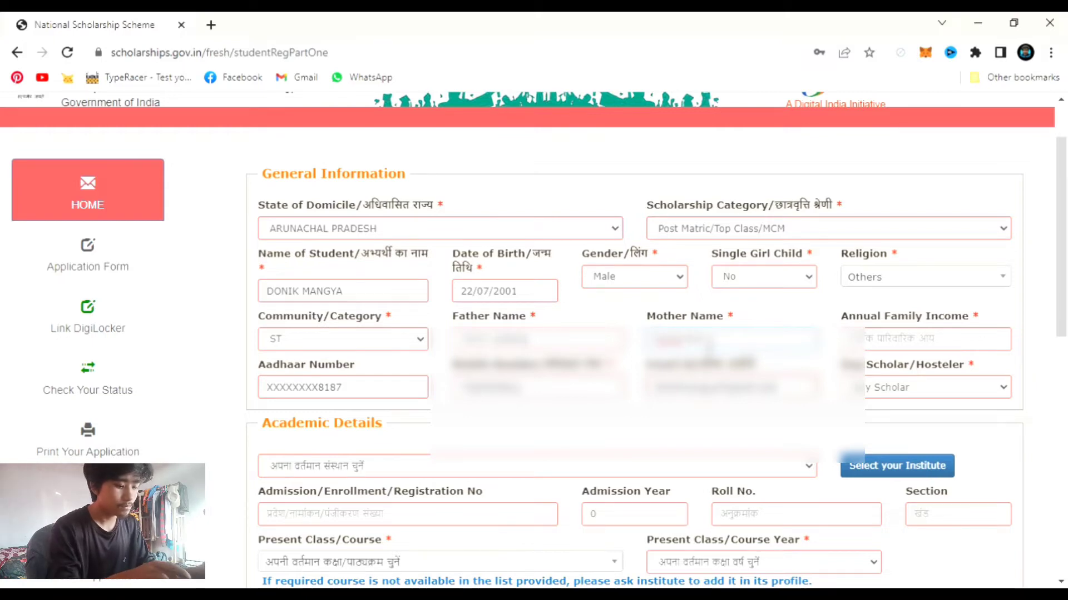
type("G")
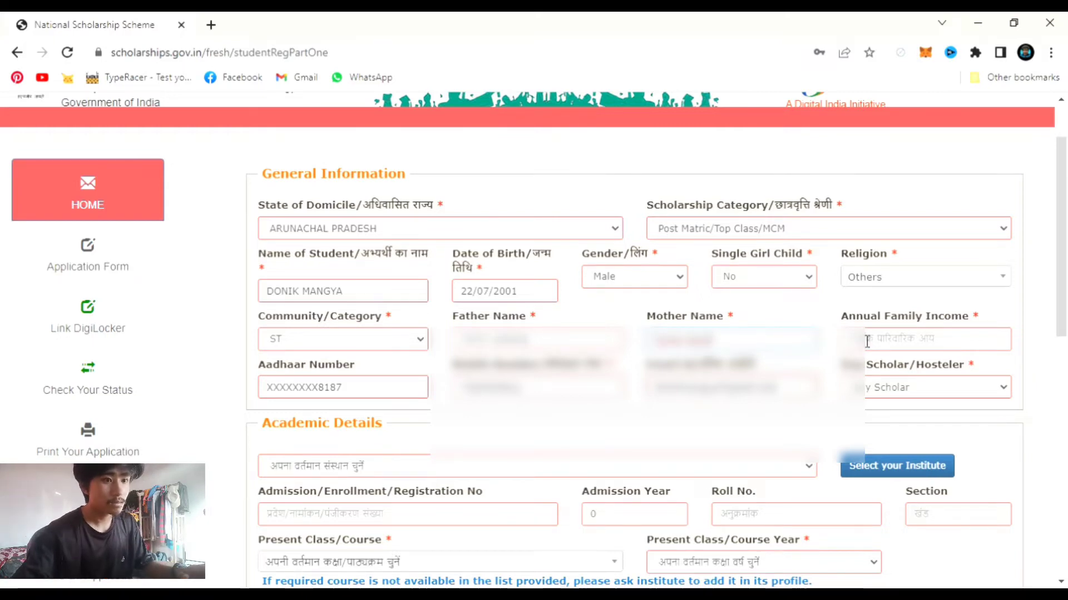
left_click(871, 340)
type("1")
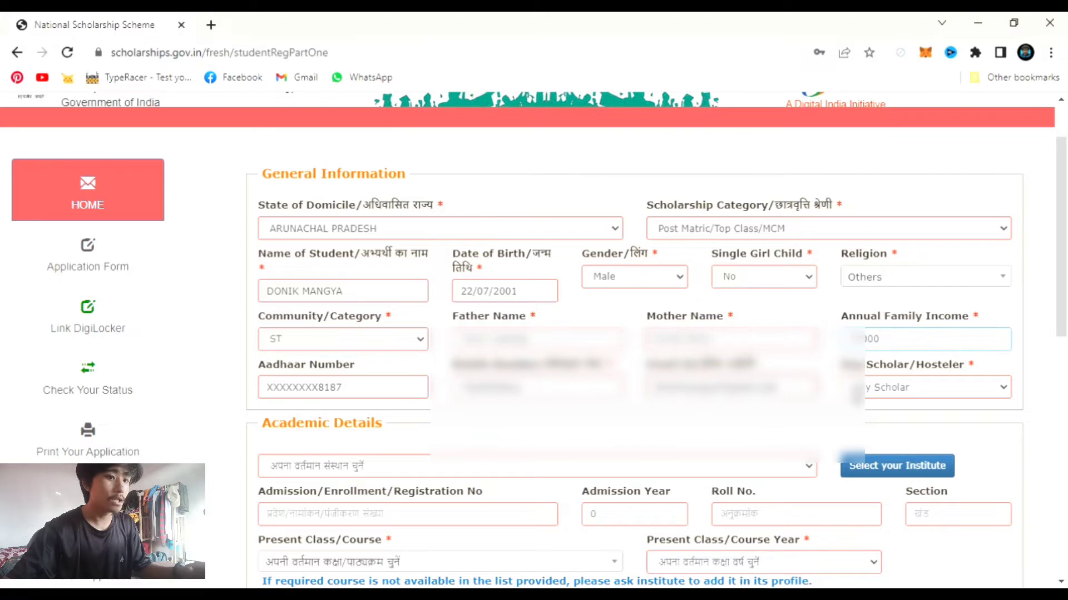
left_click(938, 388)
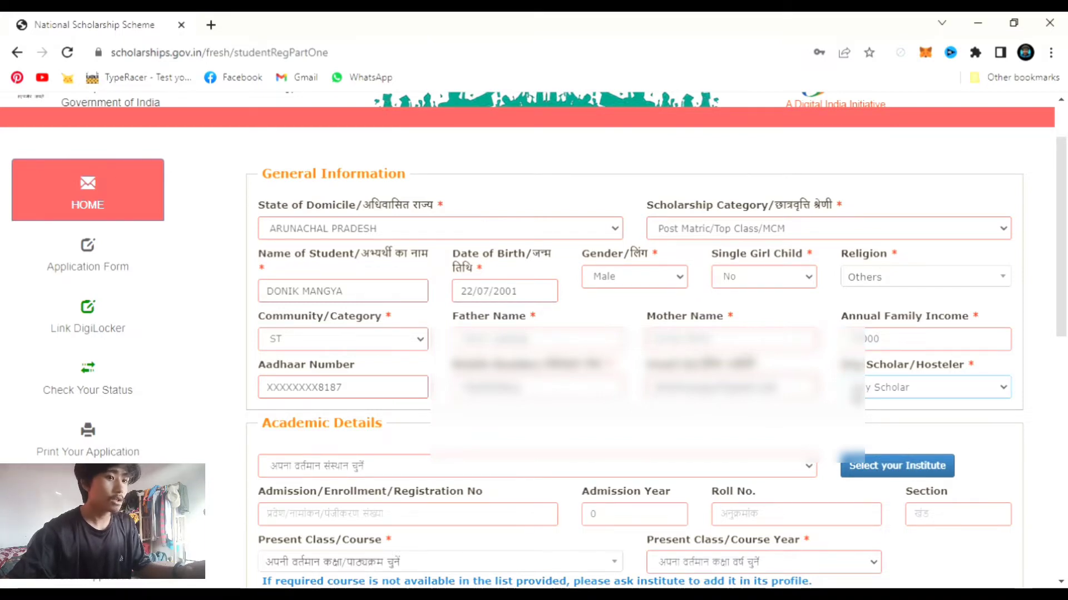
- List institutes for state ARUNACHAL PRADESH and district PAPUM PARE in the institute selector
left_click(732, 473)
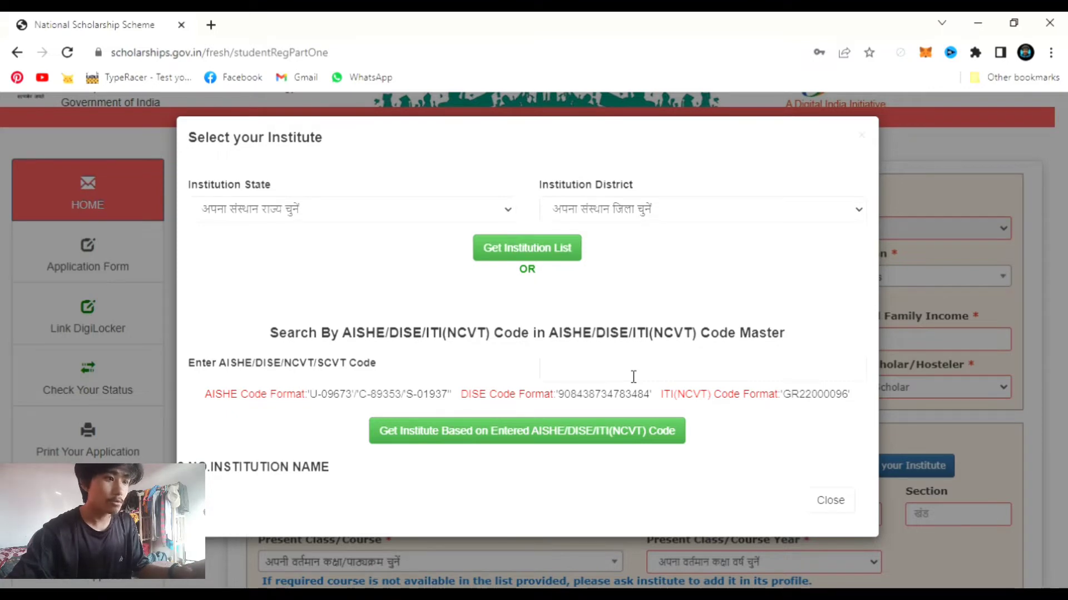
left_click(443, 218)
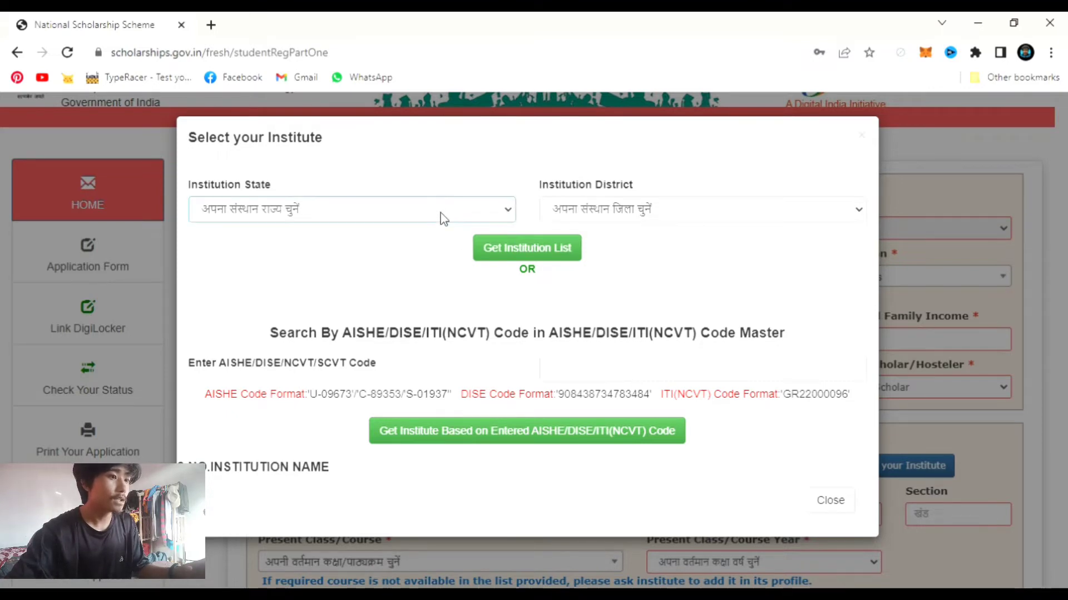
left_click(355, 285)
left_click(710, 209)
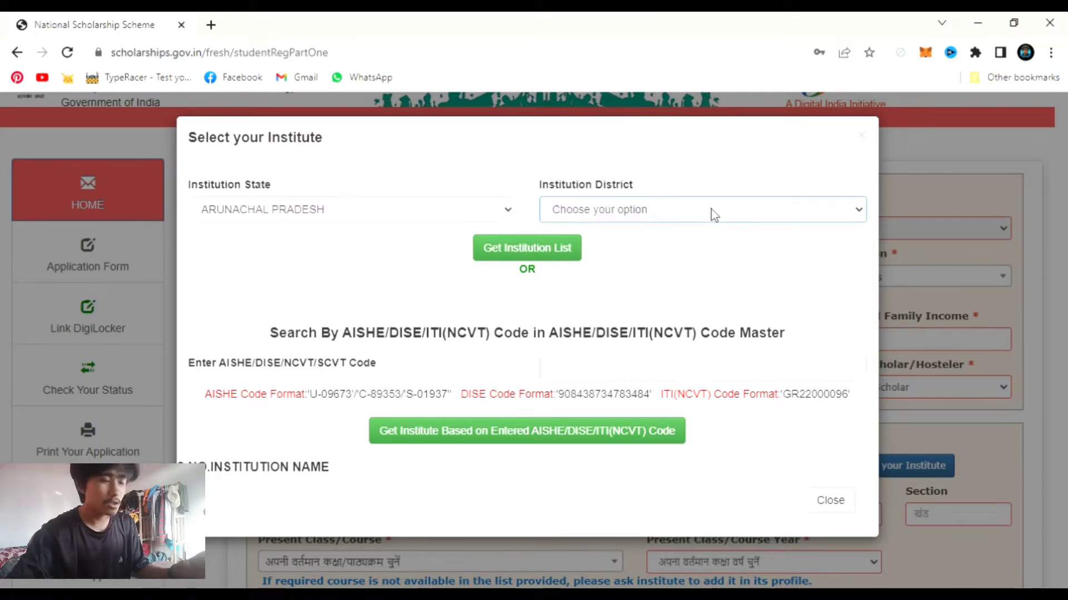
left_click(644, 475)
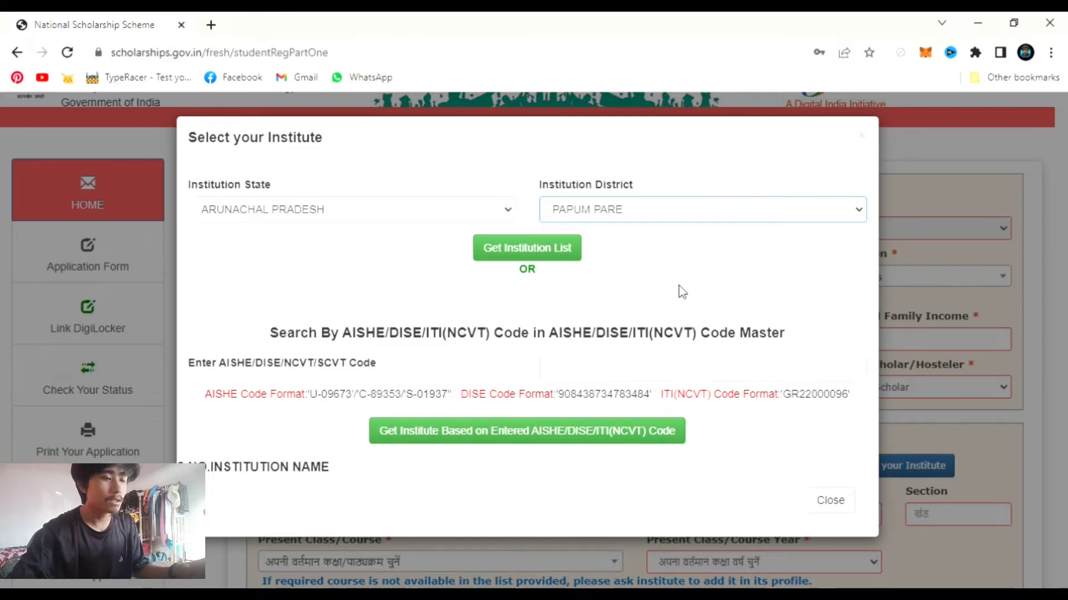
left_click(548, 258)
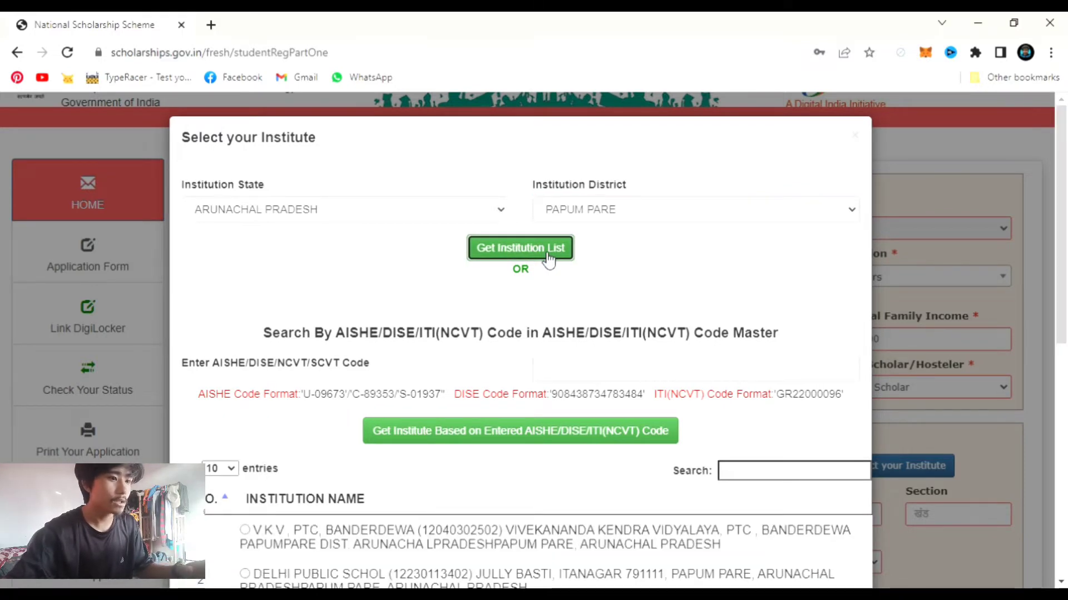
scroll(573, 267, "down", 4)
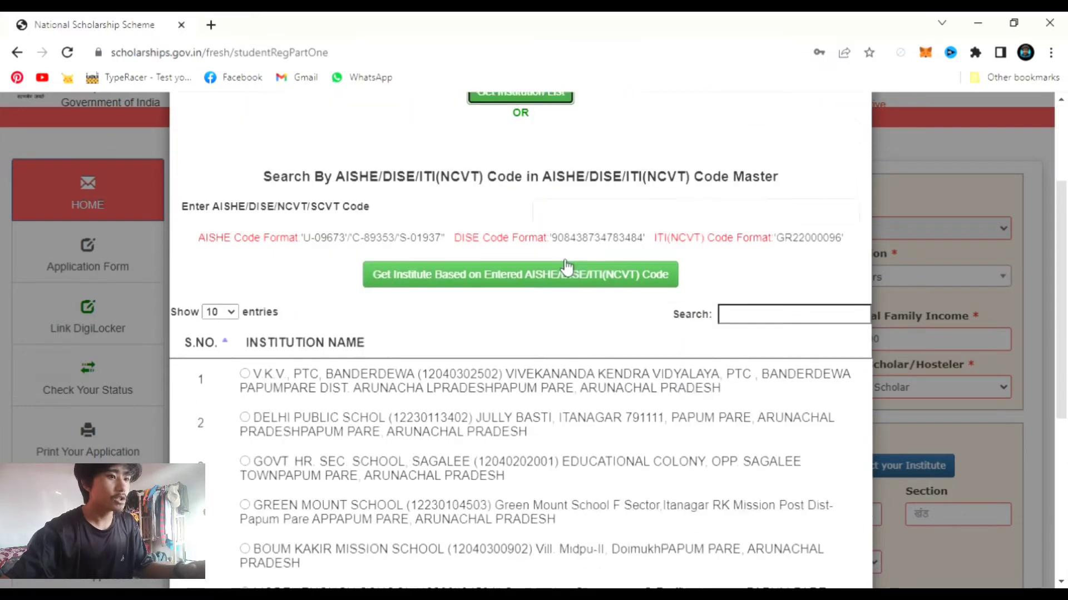
scroll(645, 382, "down", 4)
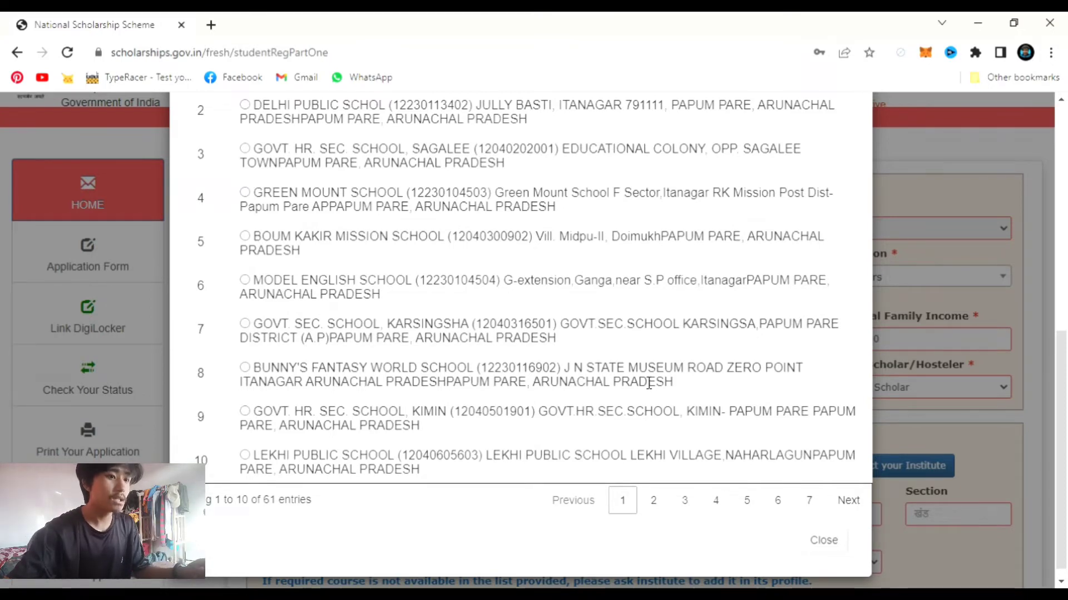
scroll(648, 384, "up", 2)
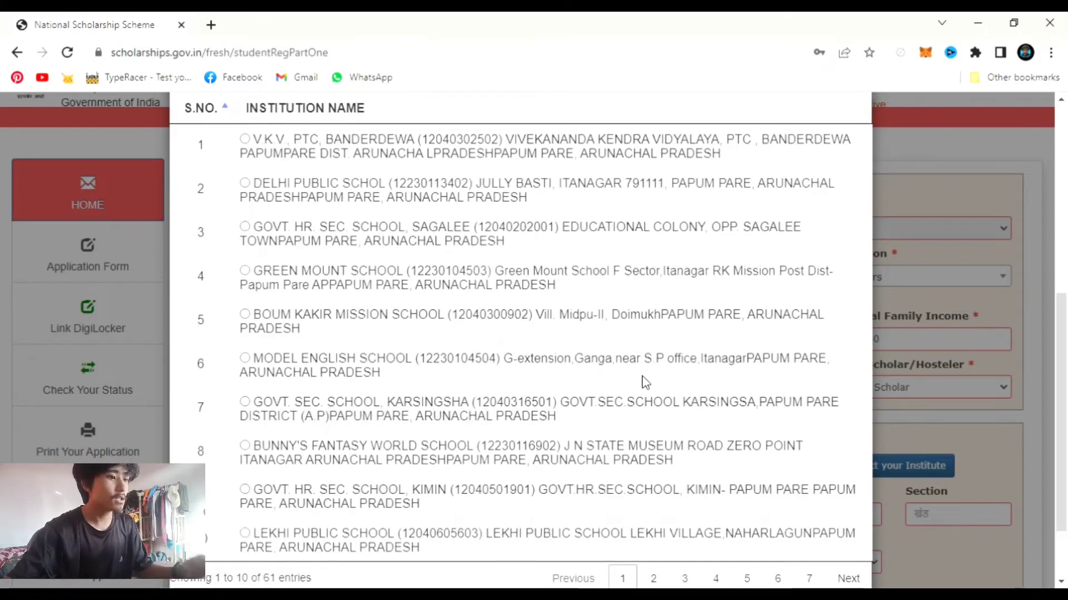
scroll(652, 377, "down", 2)
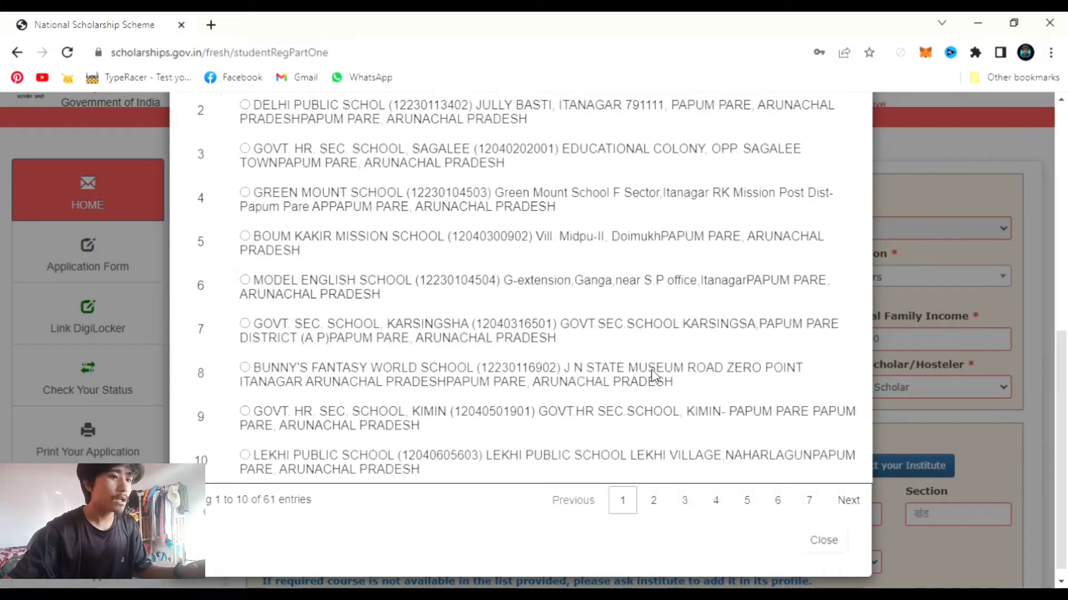
scroll(652, 376, "up", 4)
scroll(654, 377, "down", 2)
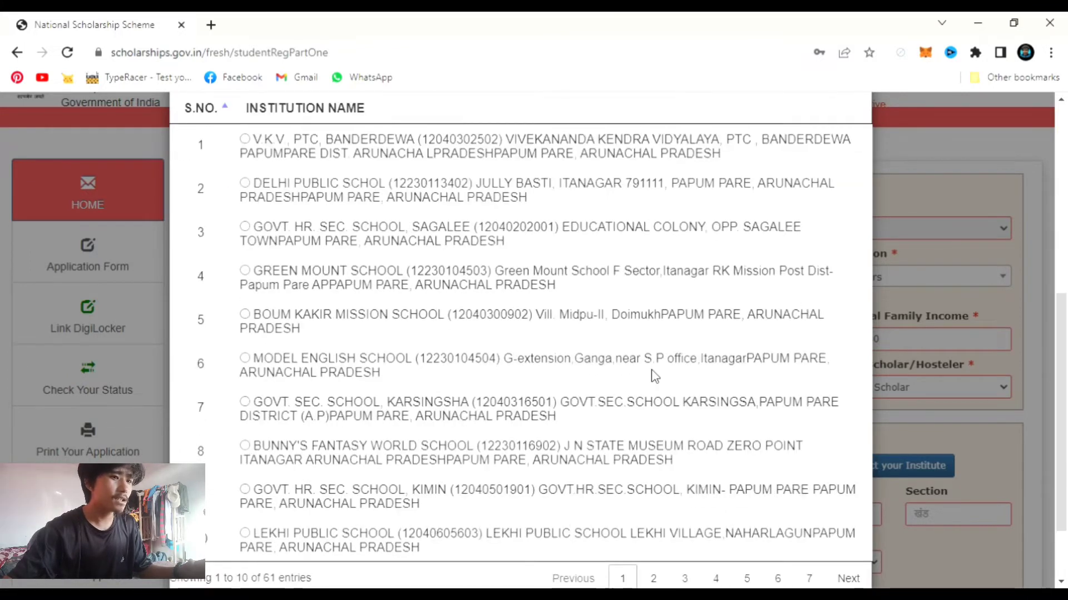
scroll(686, 456, "up", 4)
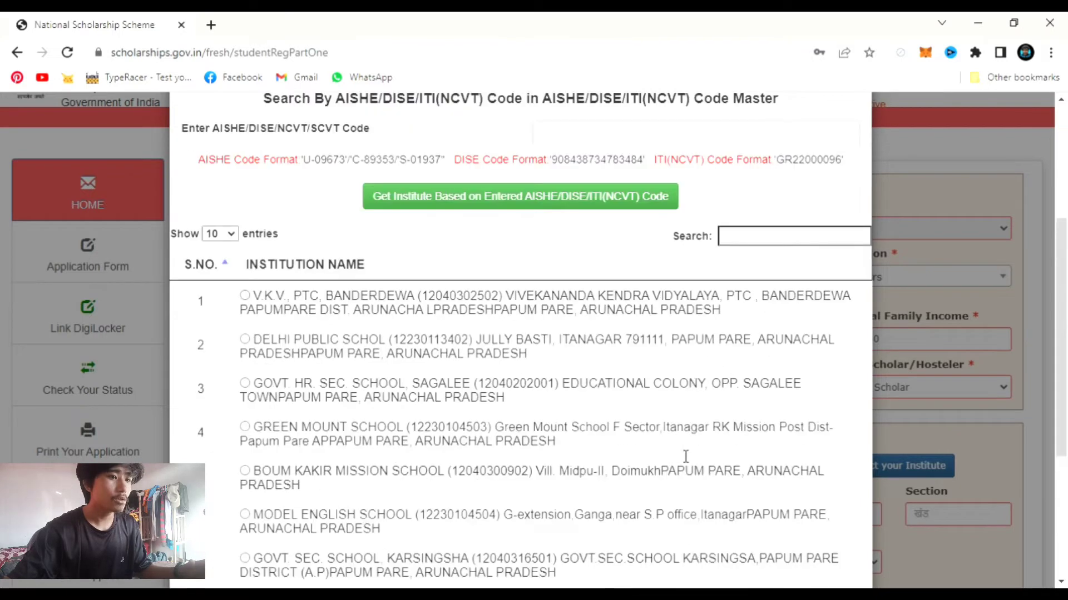
- Search 'Dera' and confirm DERA NATUNG GOVERNMENT COLLEGE as the institute
left_click(769, 245)
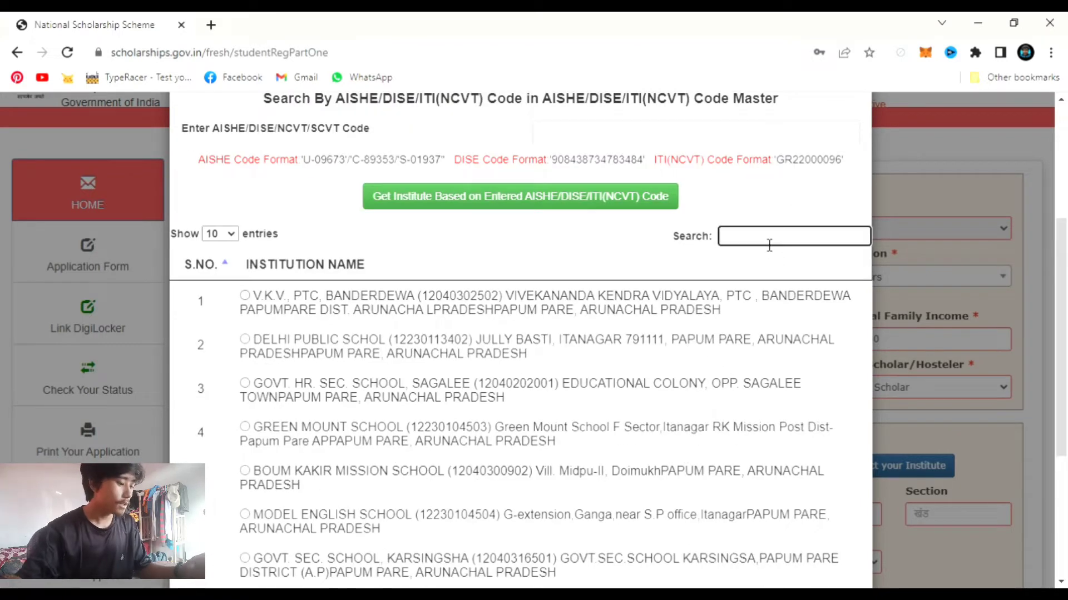
type("De")
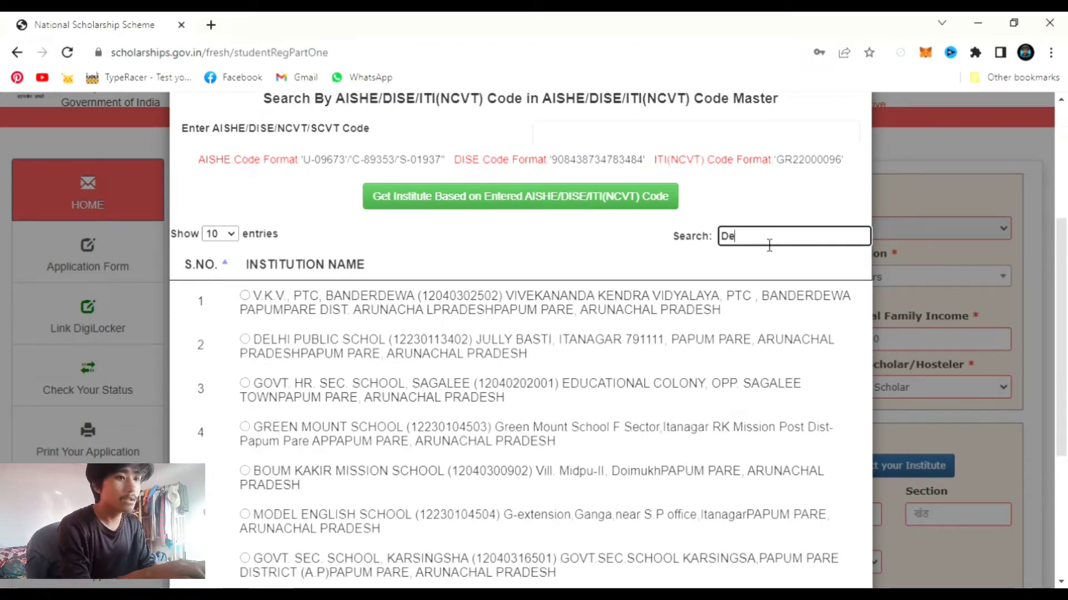
type("r")
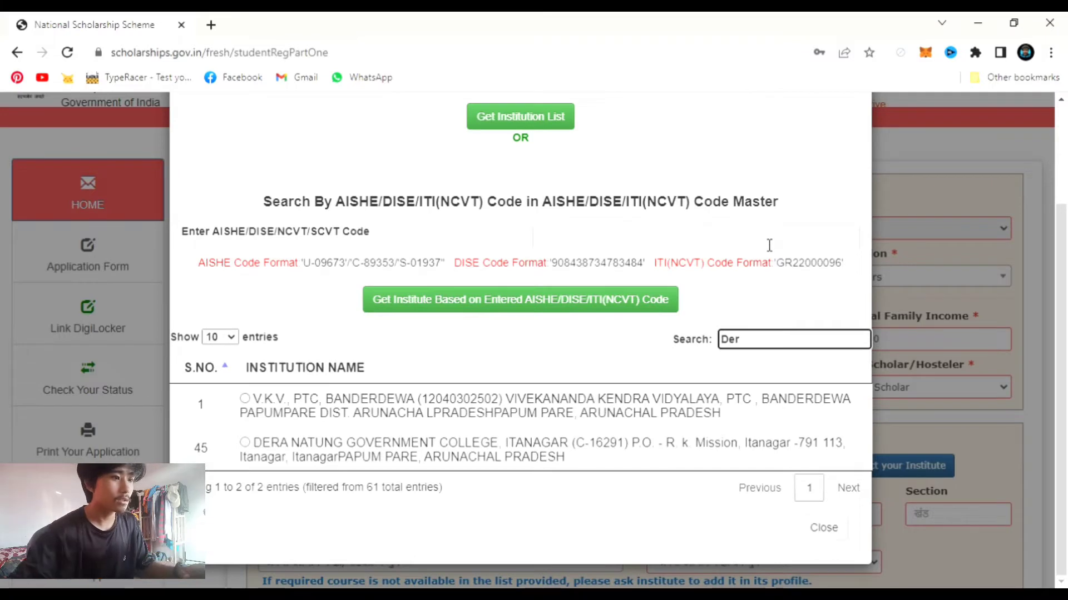
type("a")
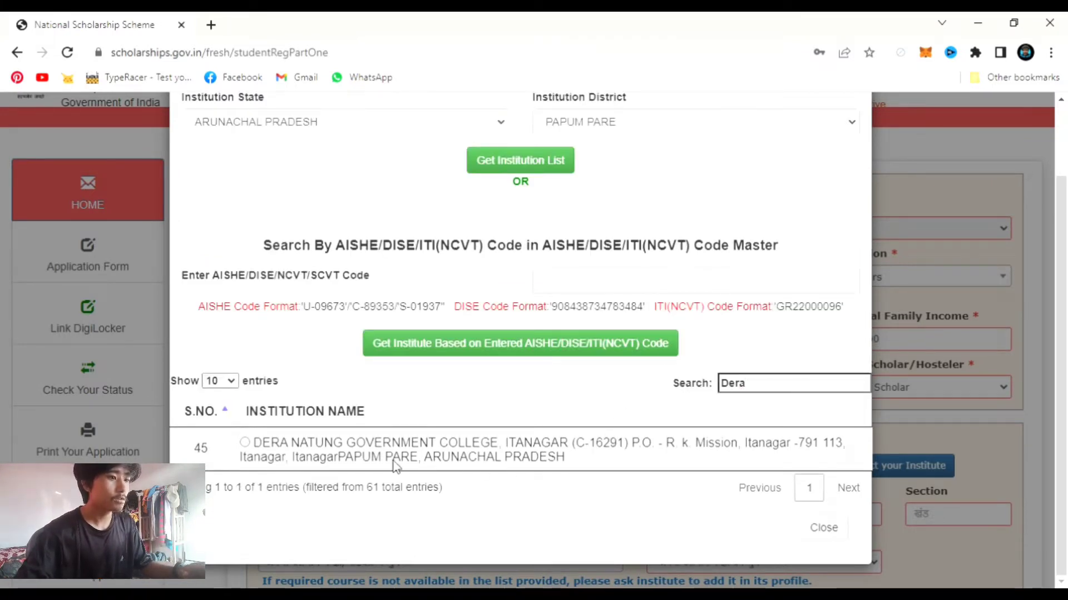
left_click(245, 443)
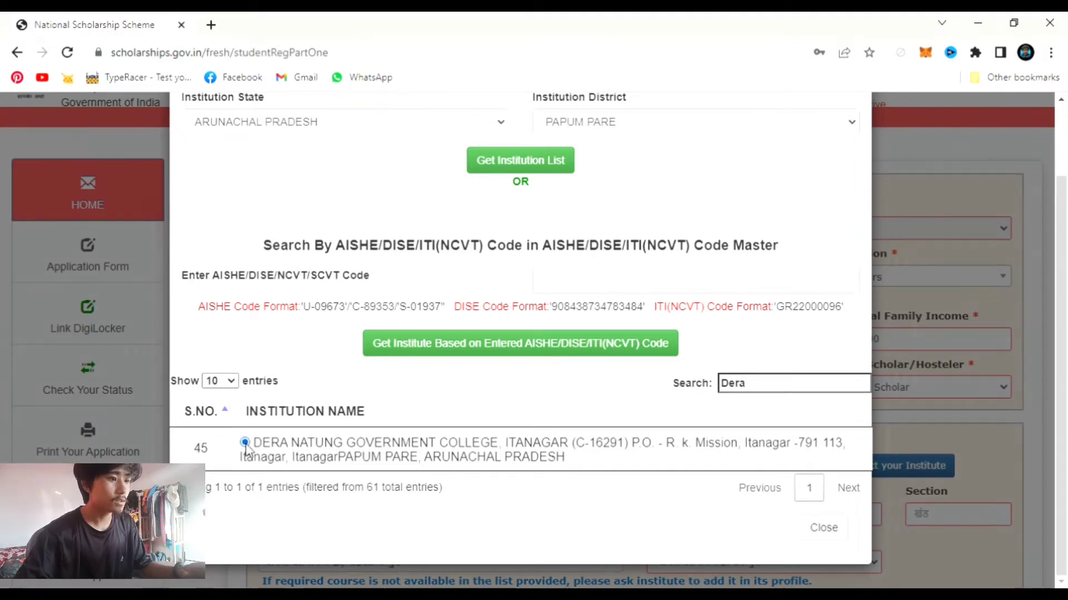
left_click(655, 241)
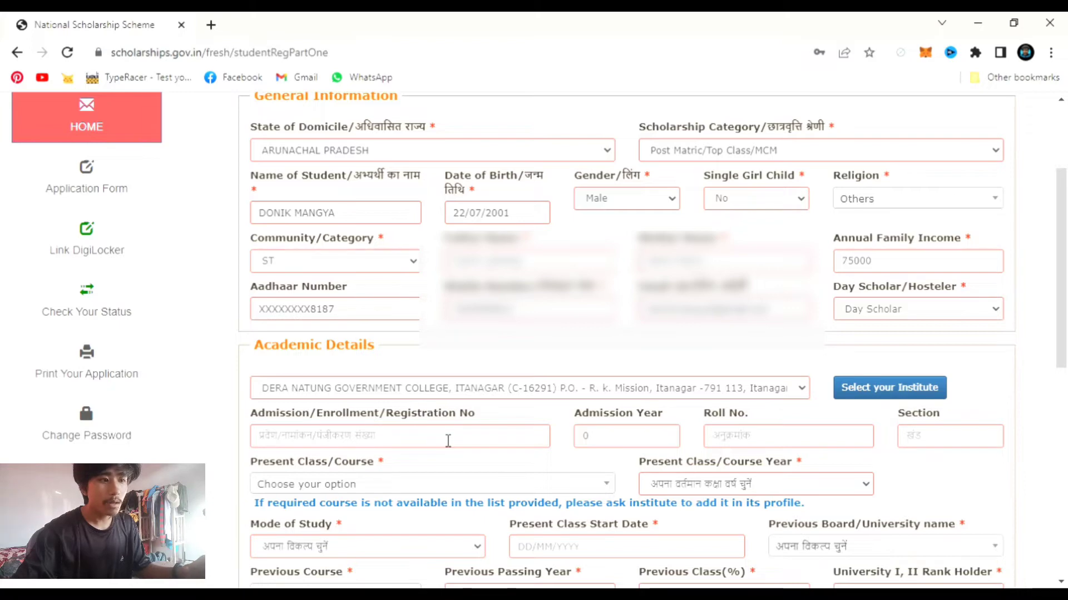
- Enter admission number and year 2022, the student's roll number, and section 'a'
left_click(402, 444)
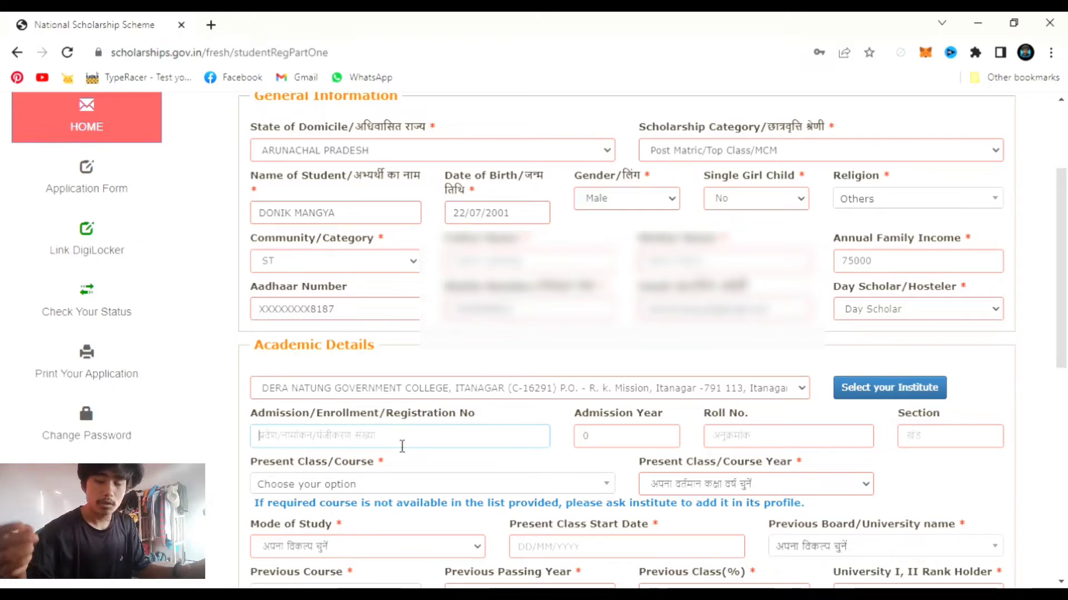
type("2022")
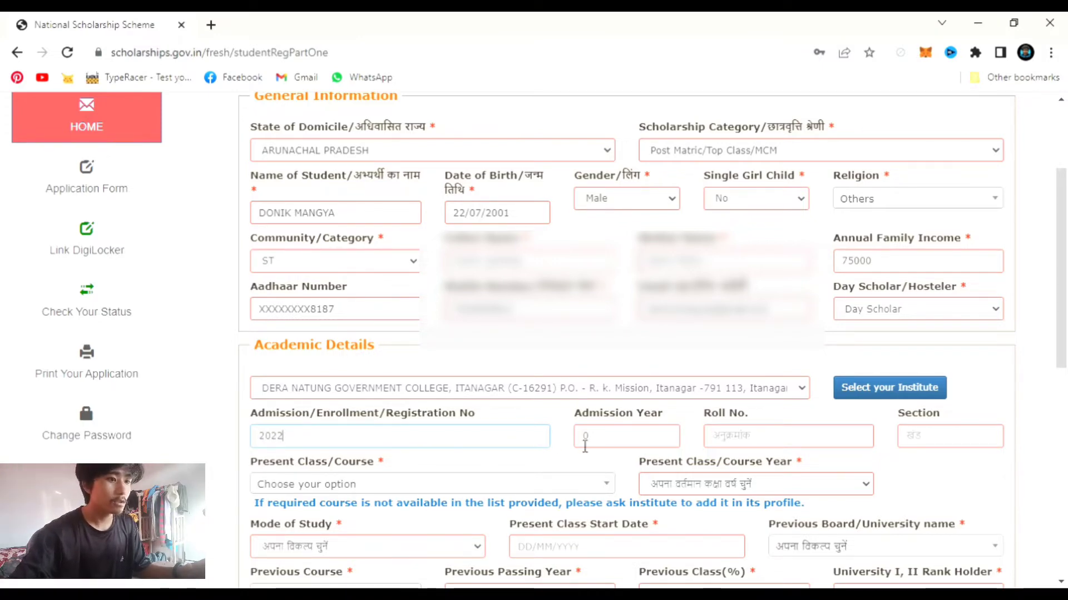
left_click(595, 445)
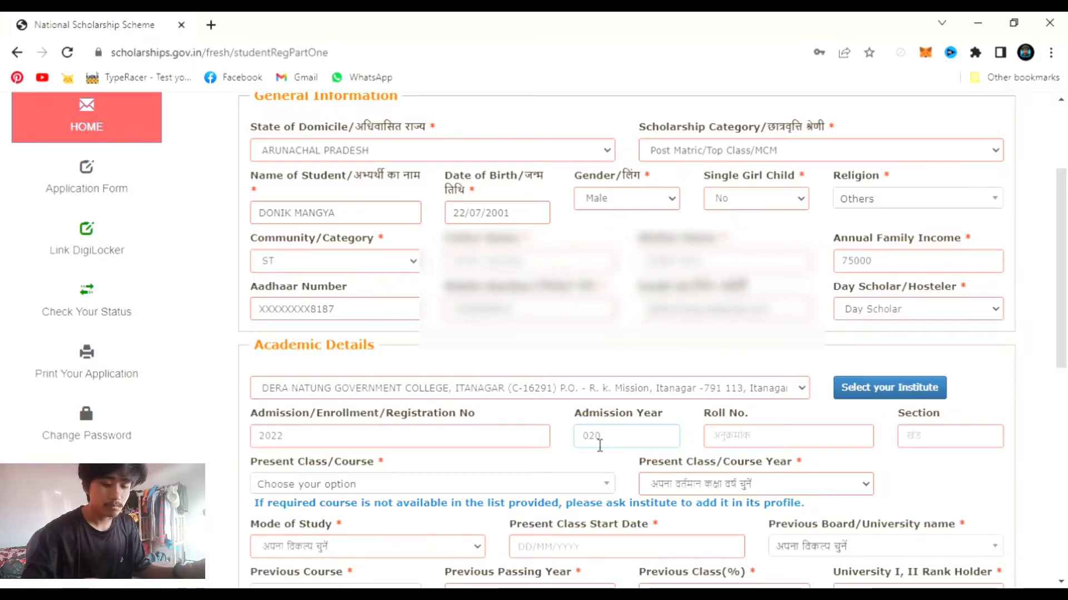
key("BackSpace")
key("BackSpace")
key("BackSpace")
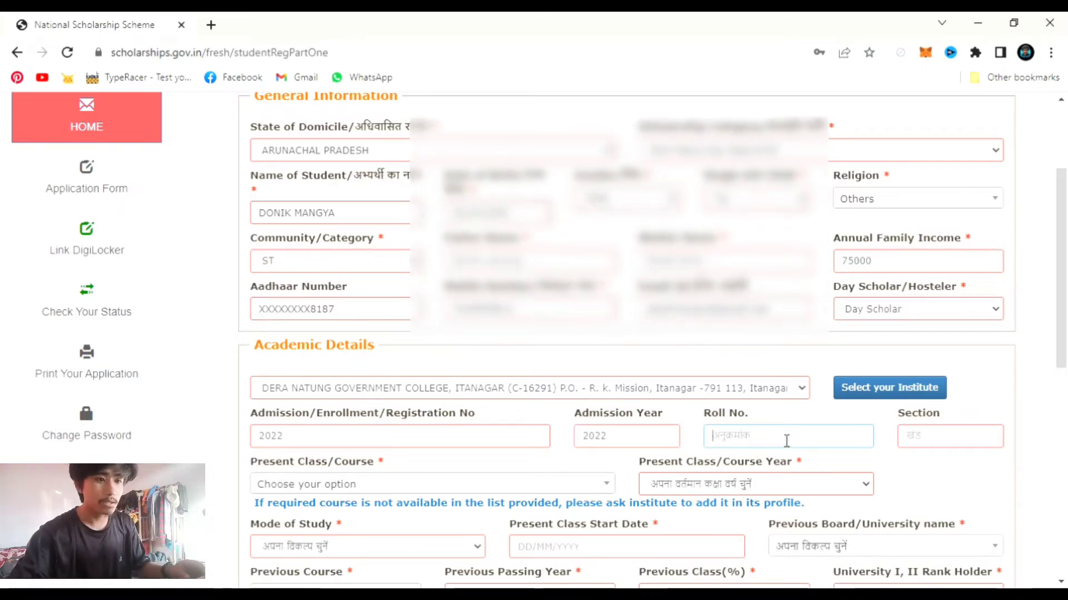
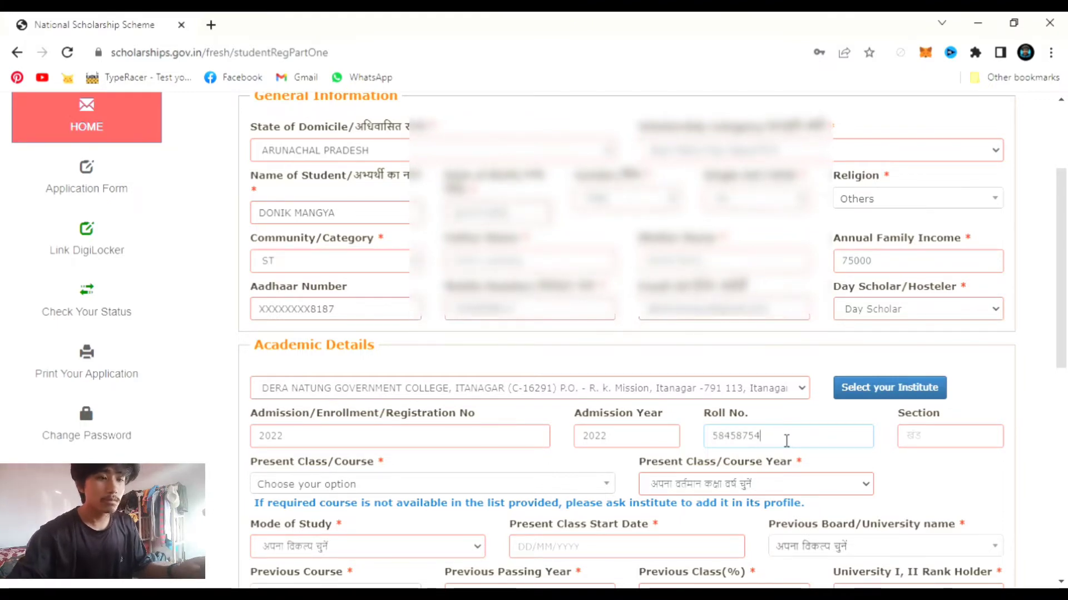
left_click(931, 443)
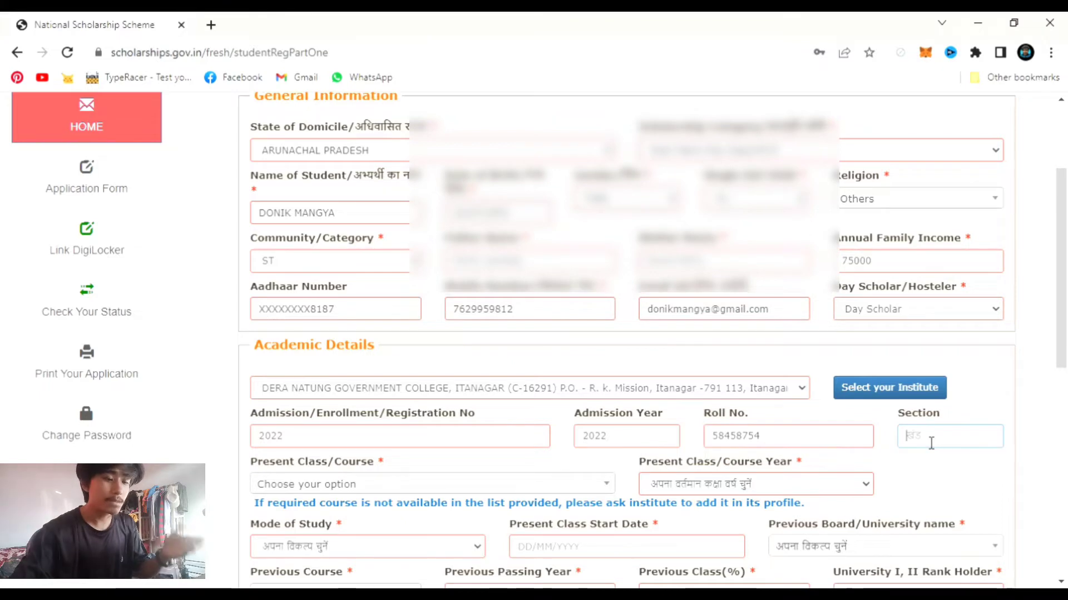
type("s")
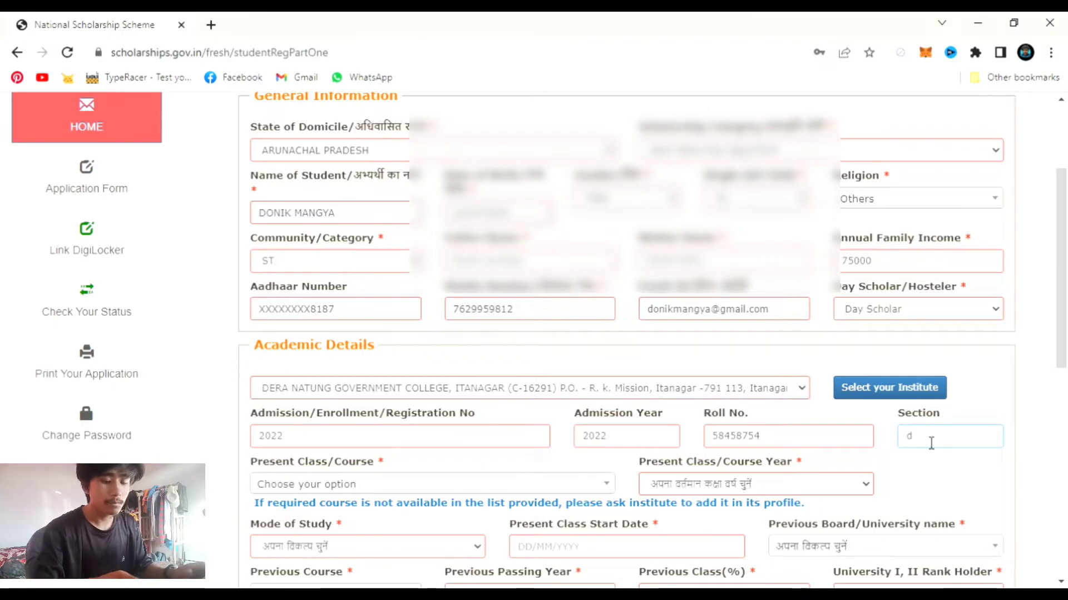
key("BackSpace")
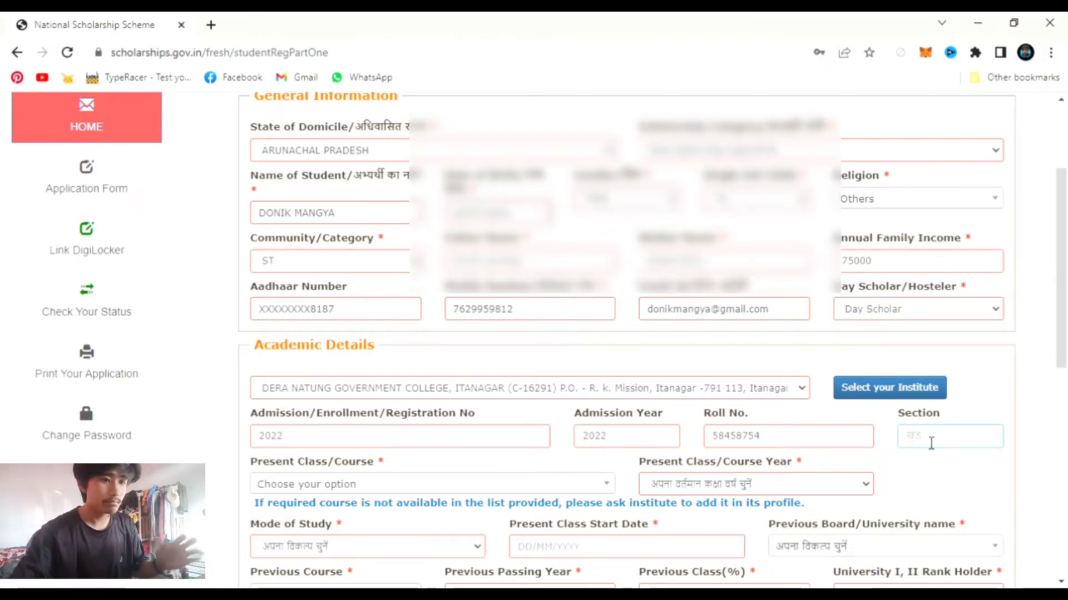
type("a")
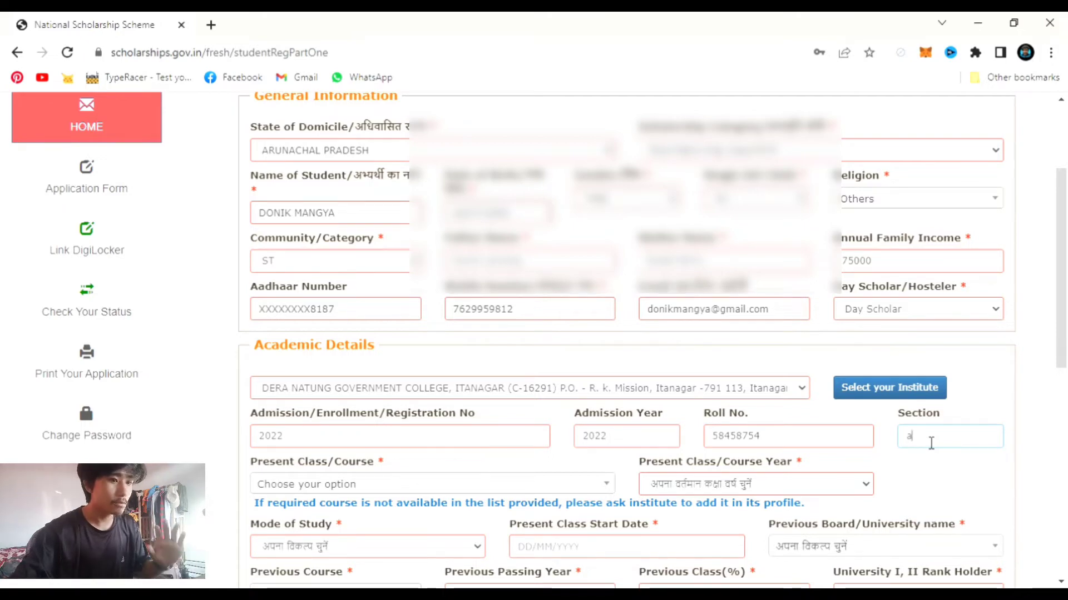
- Choose BACHELOR OF ARTS(ARTS) - 3 YEARS as present course with course year 1
left_click(400, 485)
scroll(400, 484, "down", 1)
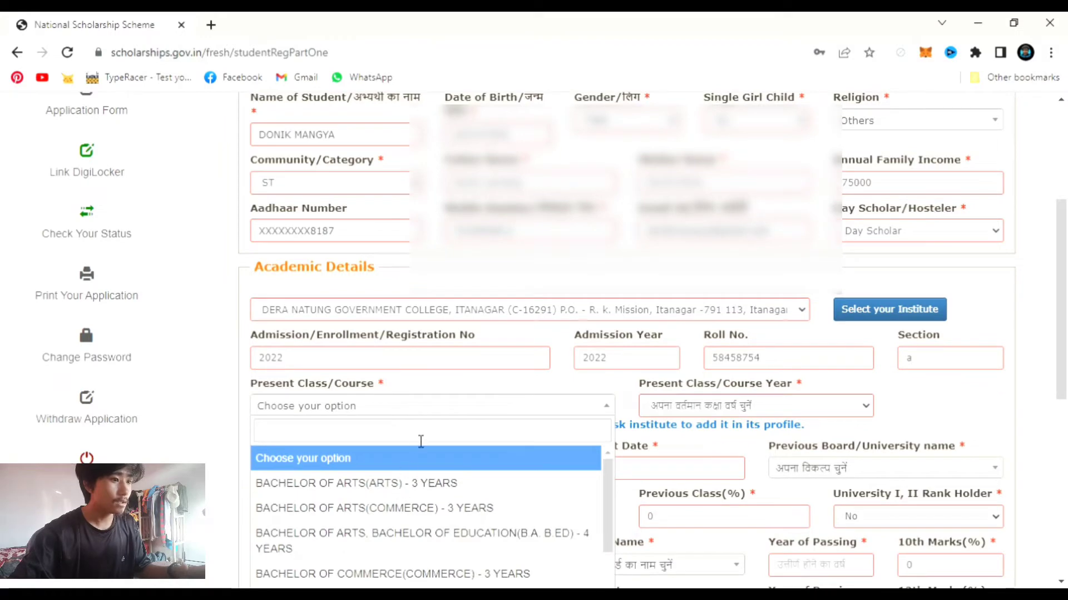
scroll(421, 442, "down", 1)
scroll(478, 462, "down", 1)
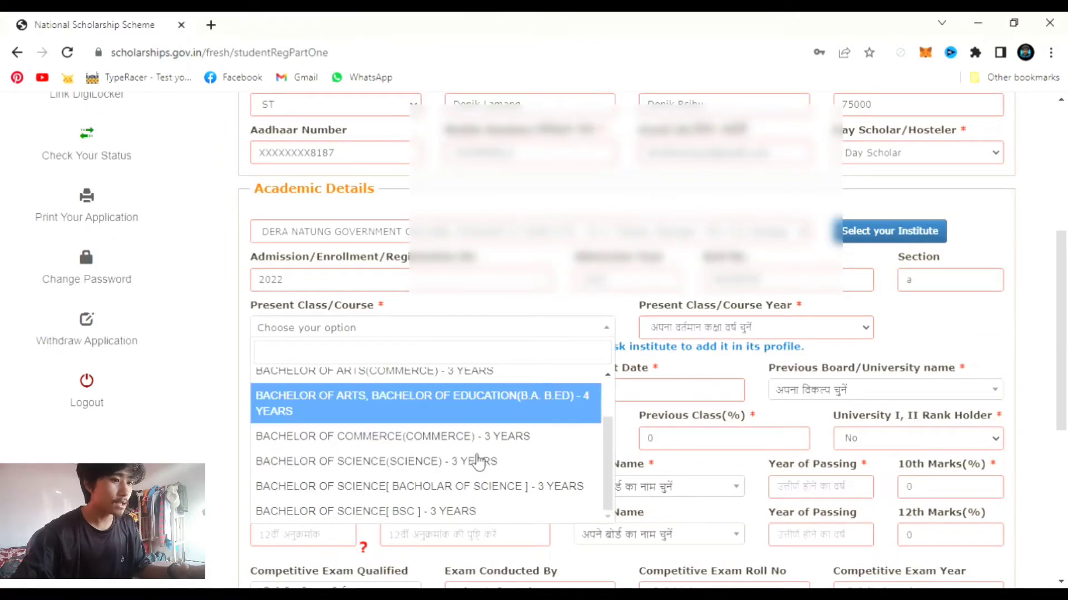
scroll(478, 462, "up", 1)
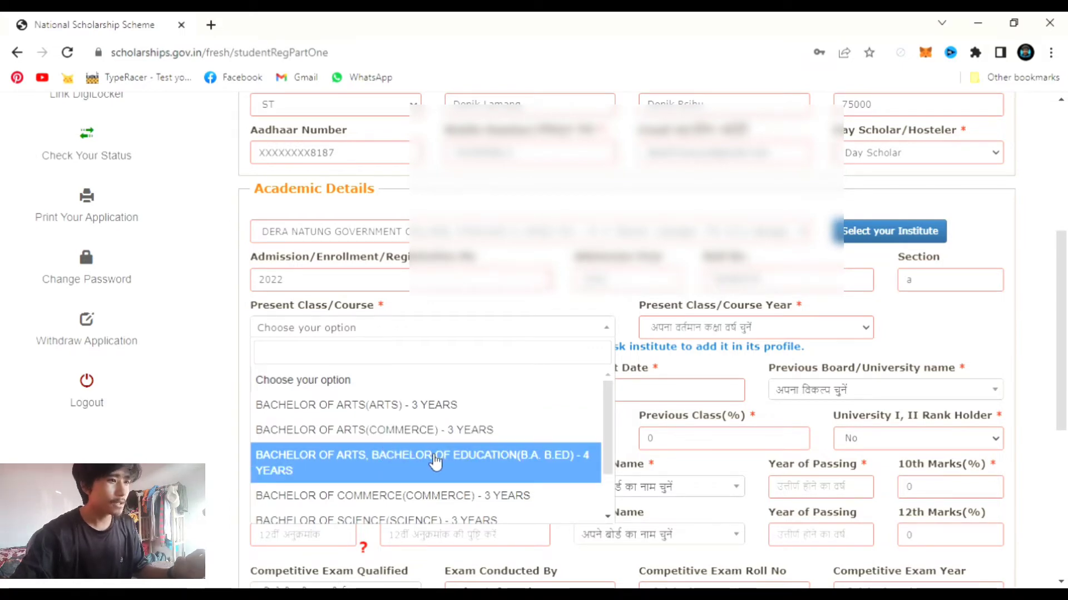
scroll(495, 481, "down", 5)
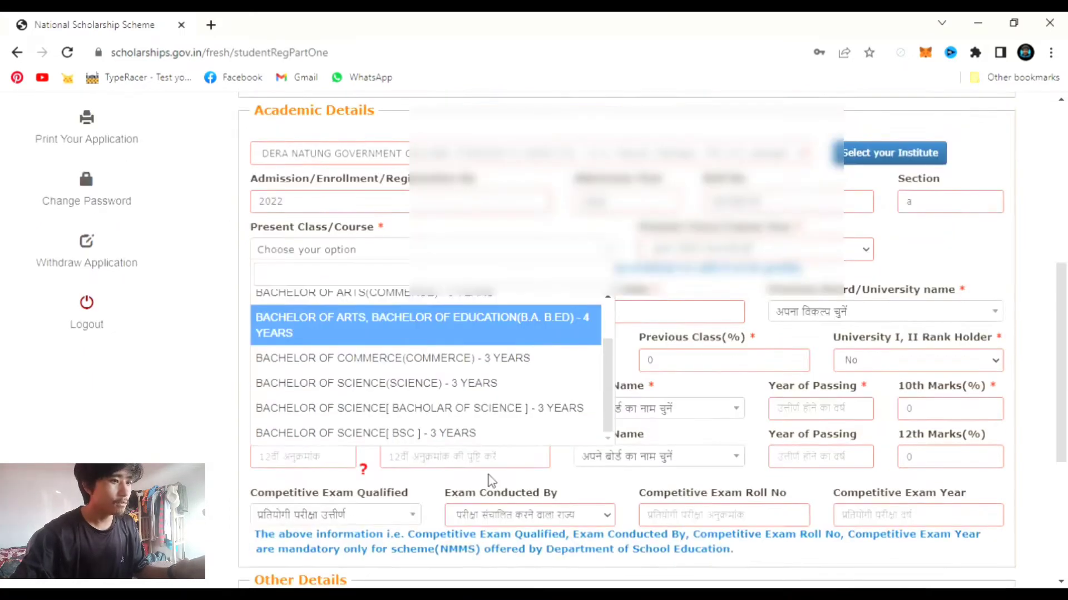
scroll(488, 481, "up", 4)
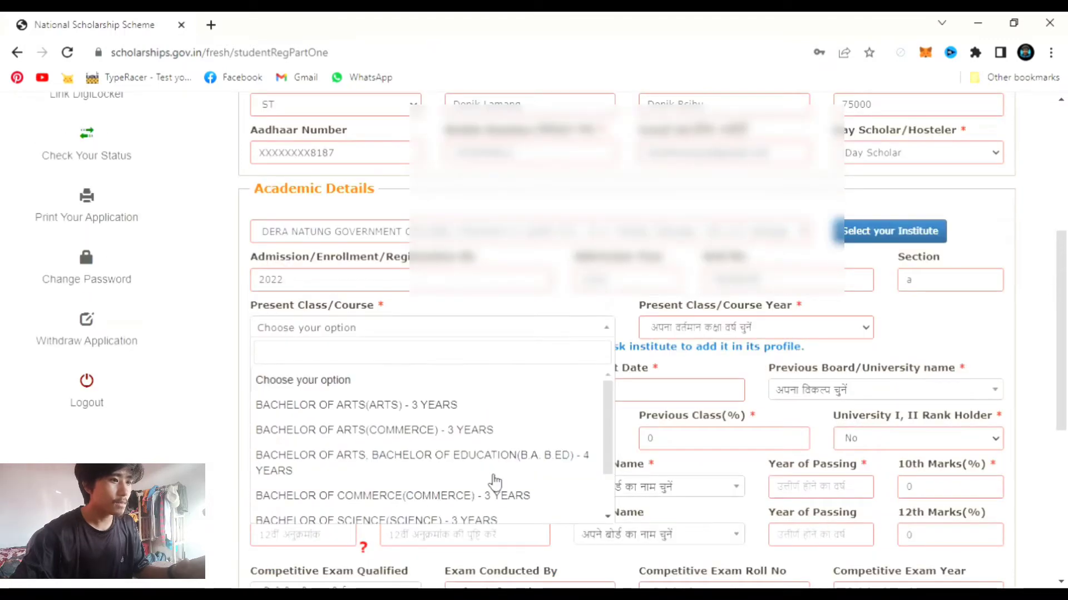
left_click(357, 410)
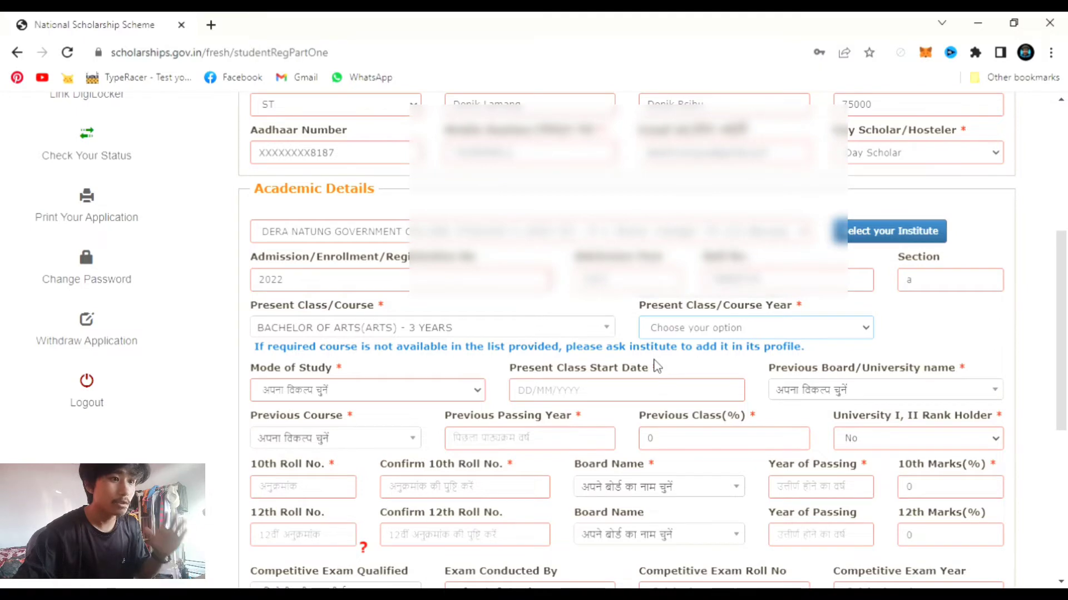
key("Down")
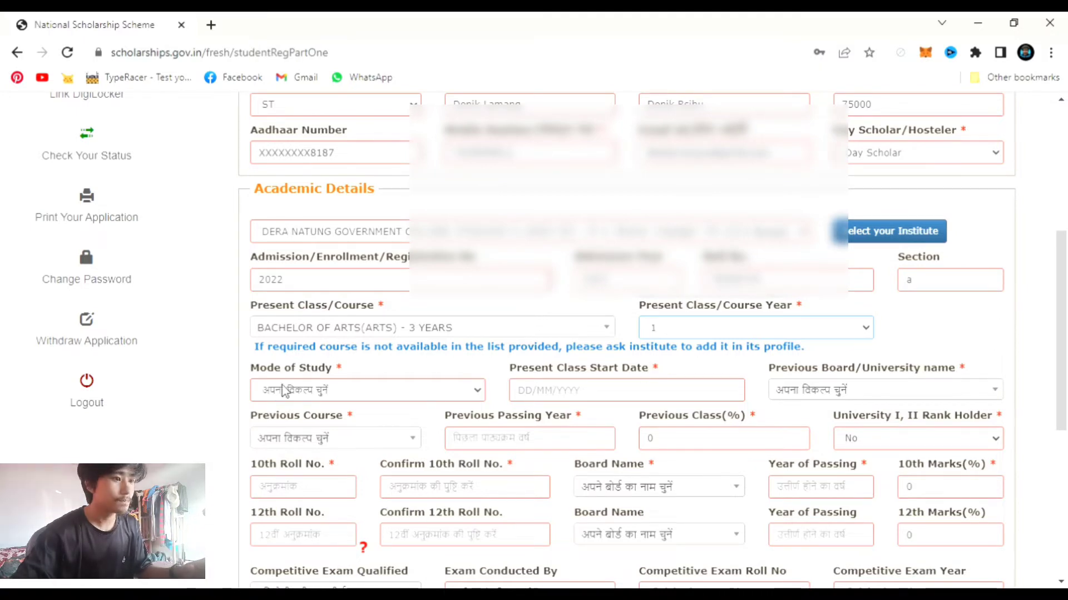
- Set mode of study to Regular/Full Time and present class start date to 05/07/2022
left_click(271, 393)
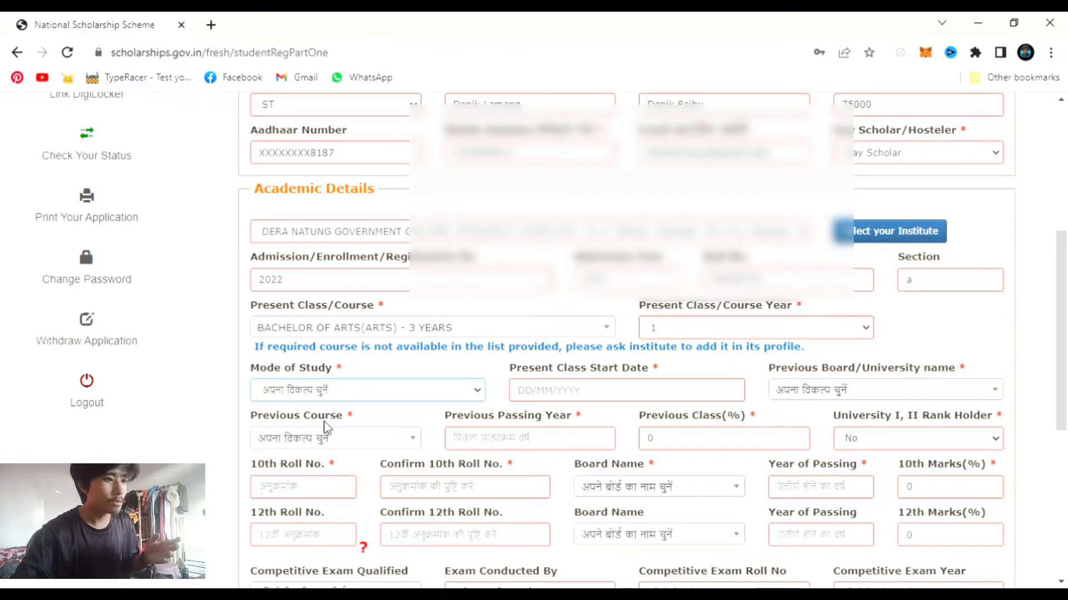
key("Down")
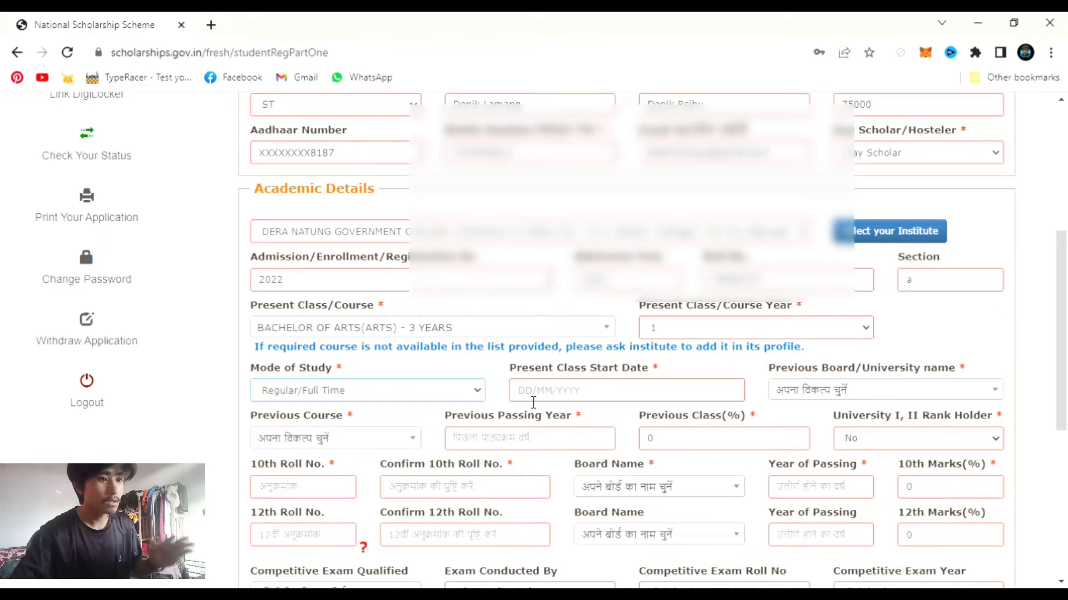
left_click(534, 401)
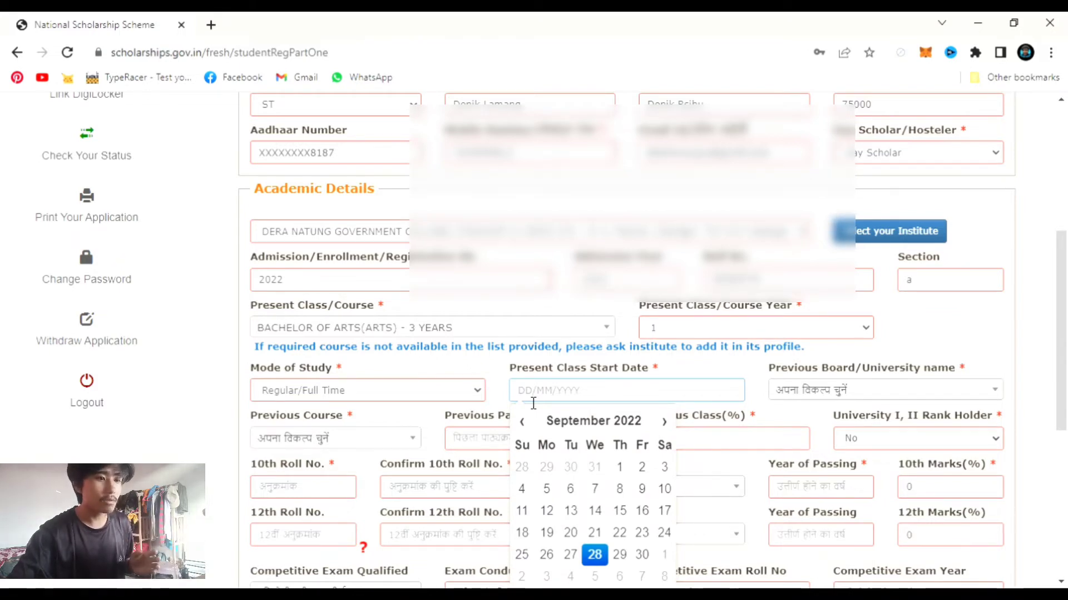
left_click(522, 424)
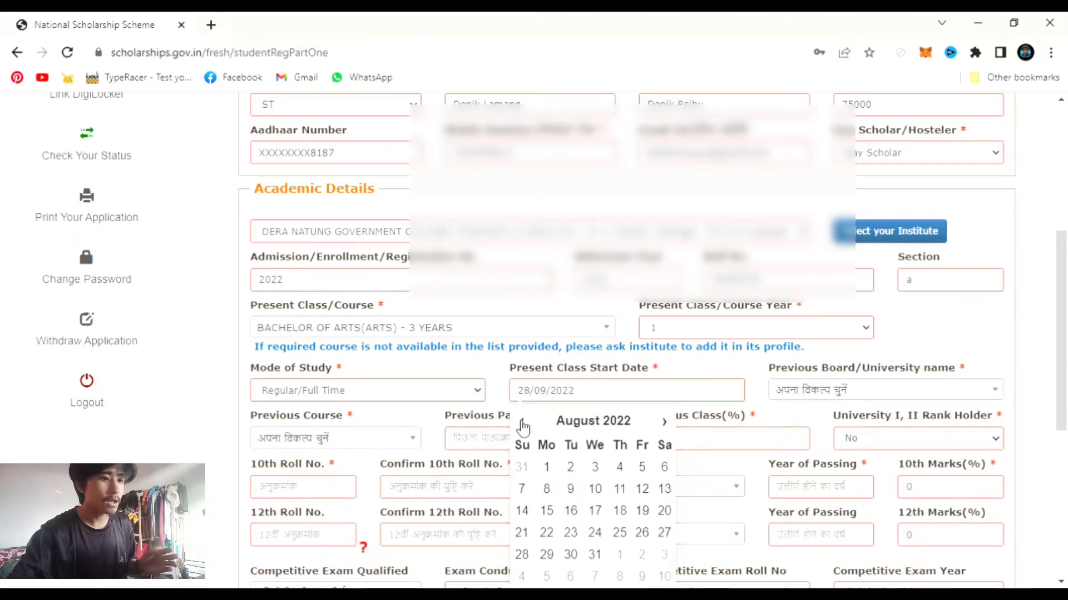
left_click(522, 423)
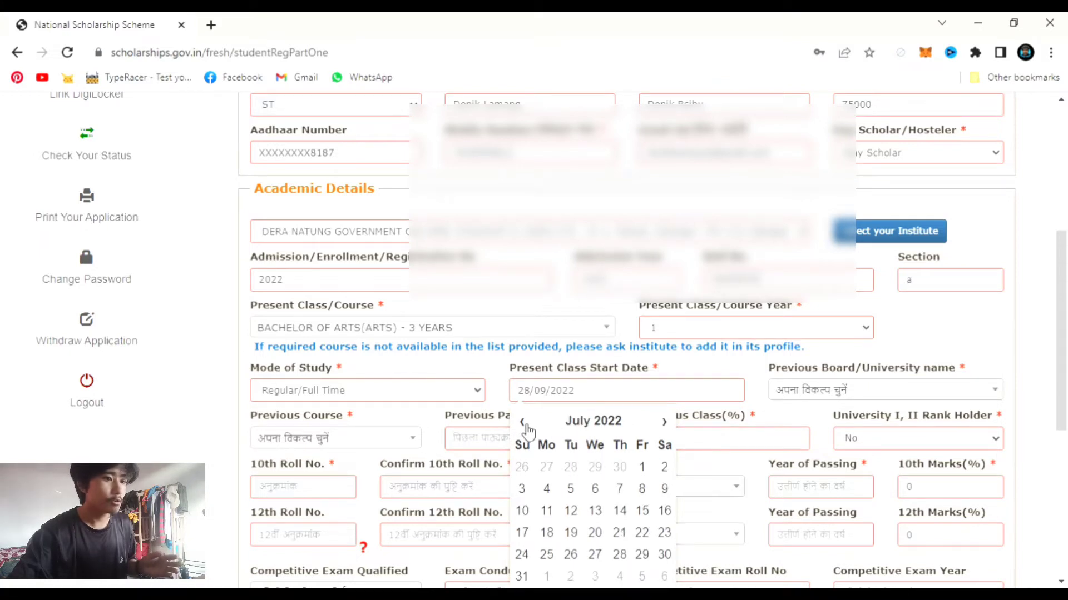
left_click(571, 488)
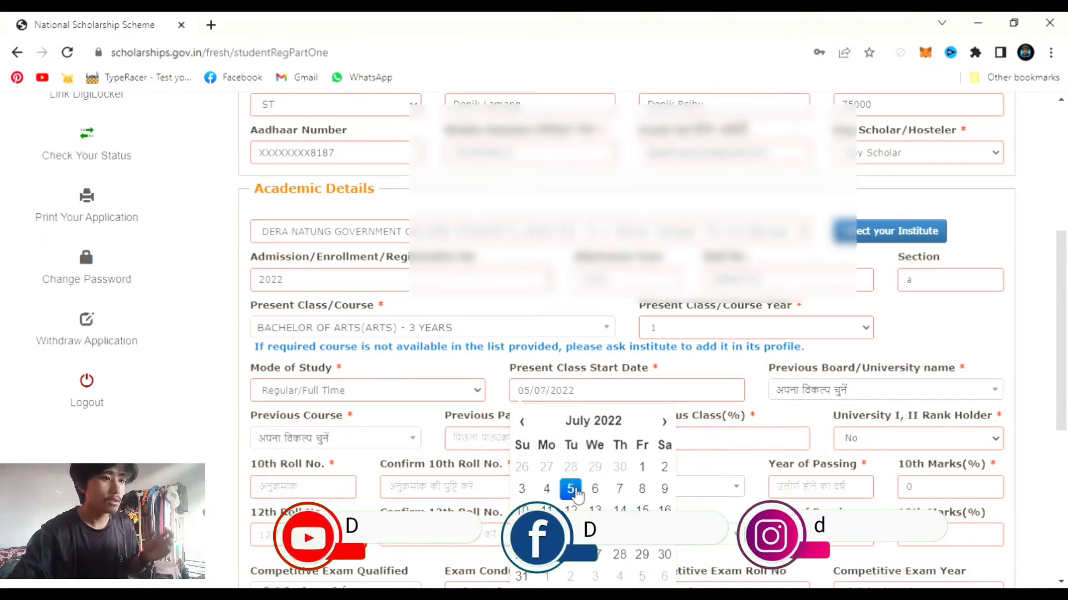
left_click(758, 395)
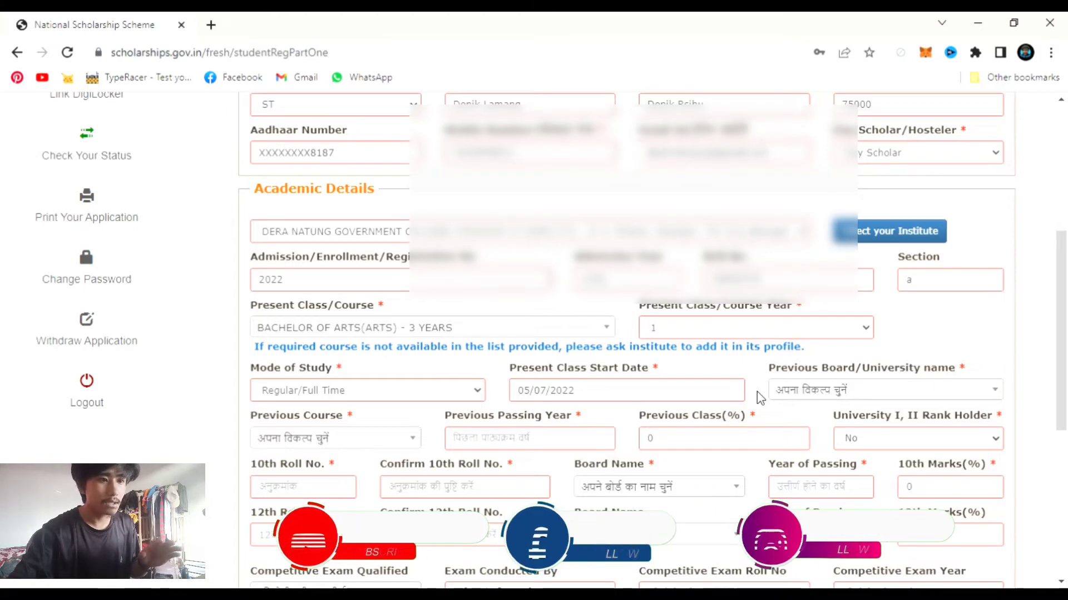
- Set previous board to Central Board of Secondary Education and previous course to HSC/Intermediate
left_click(822, 399)
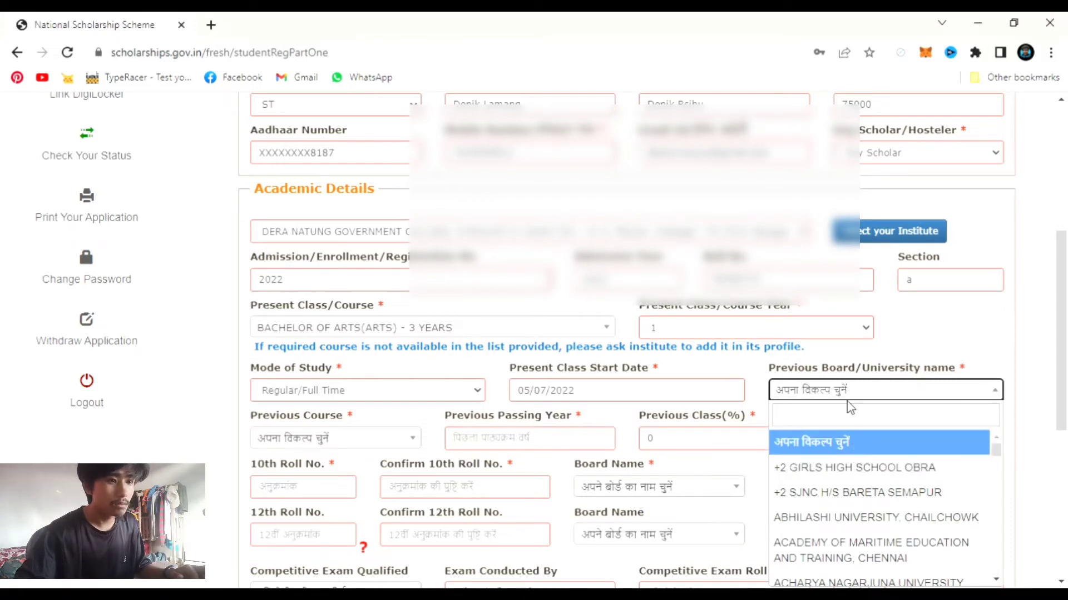
left_click(850, 418)
type("c")
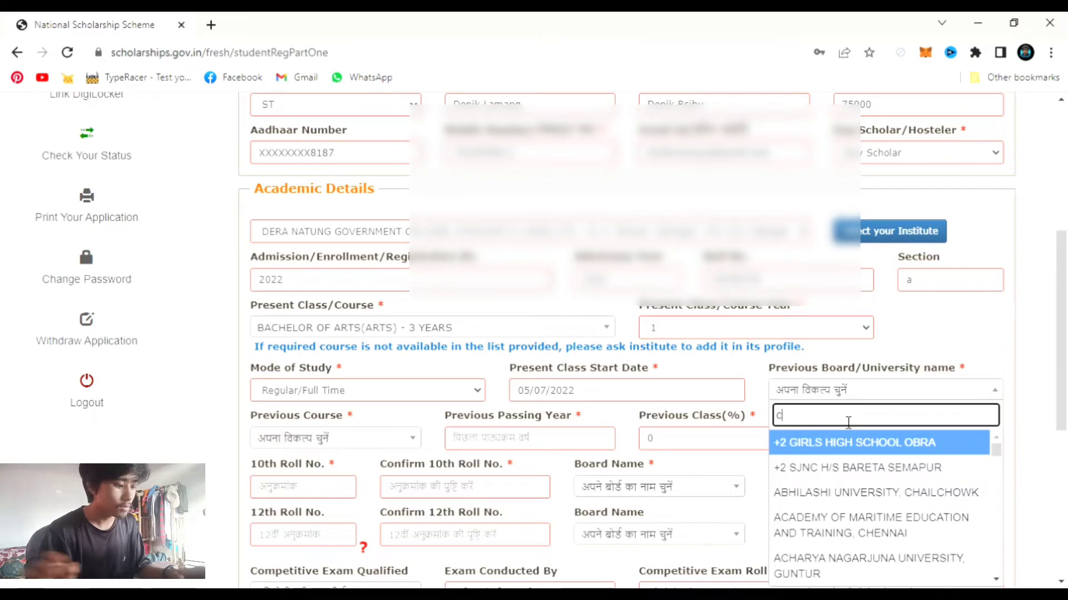
type("en")
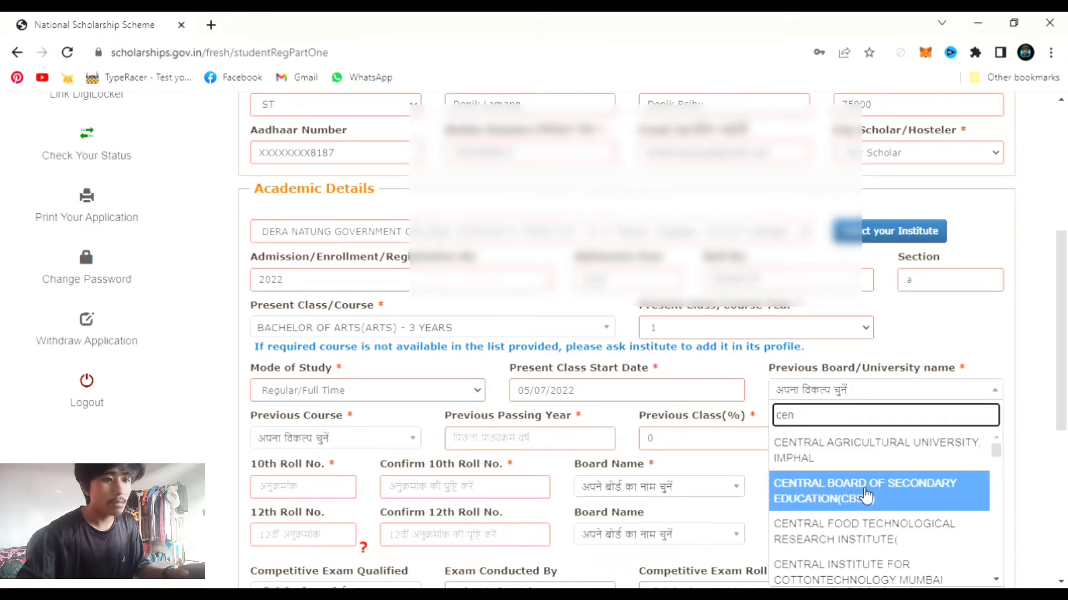
left_click(828, 500)
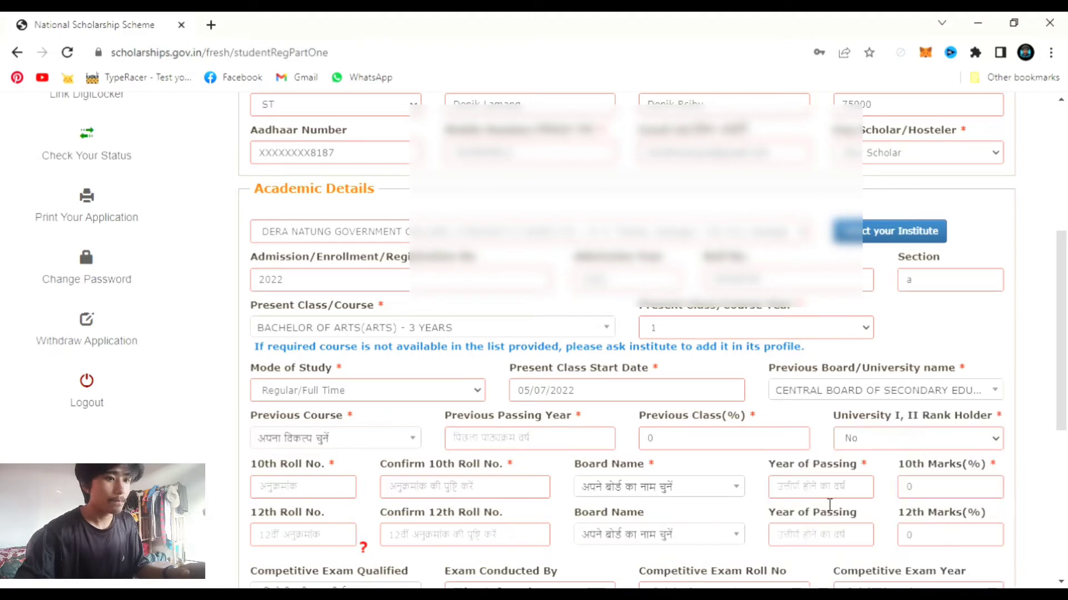
left_click(399, 439)
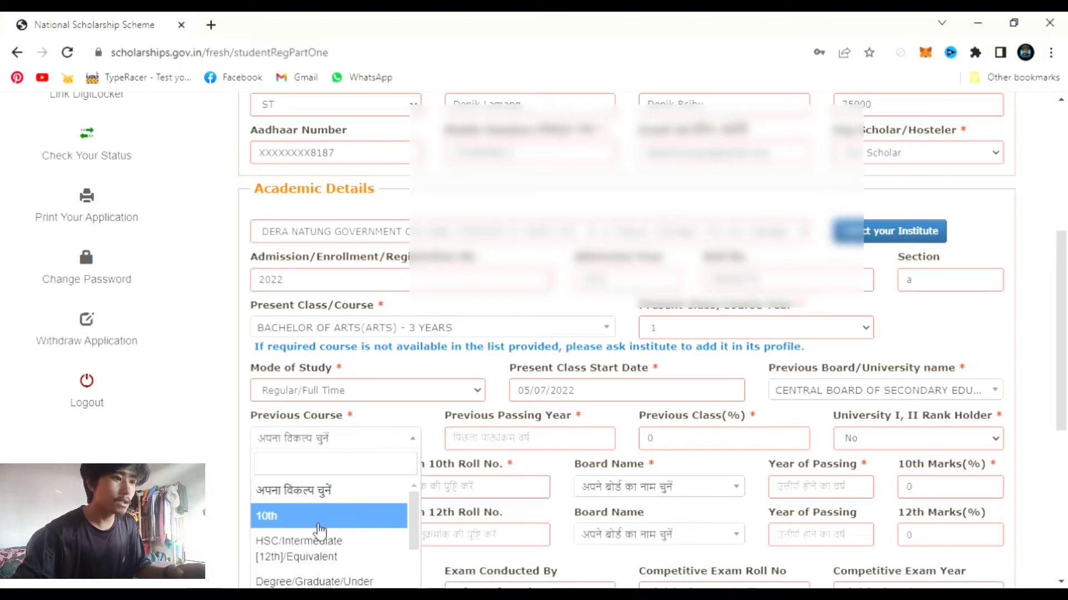
scroll(319, 531, "down", 2)
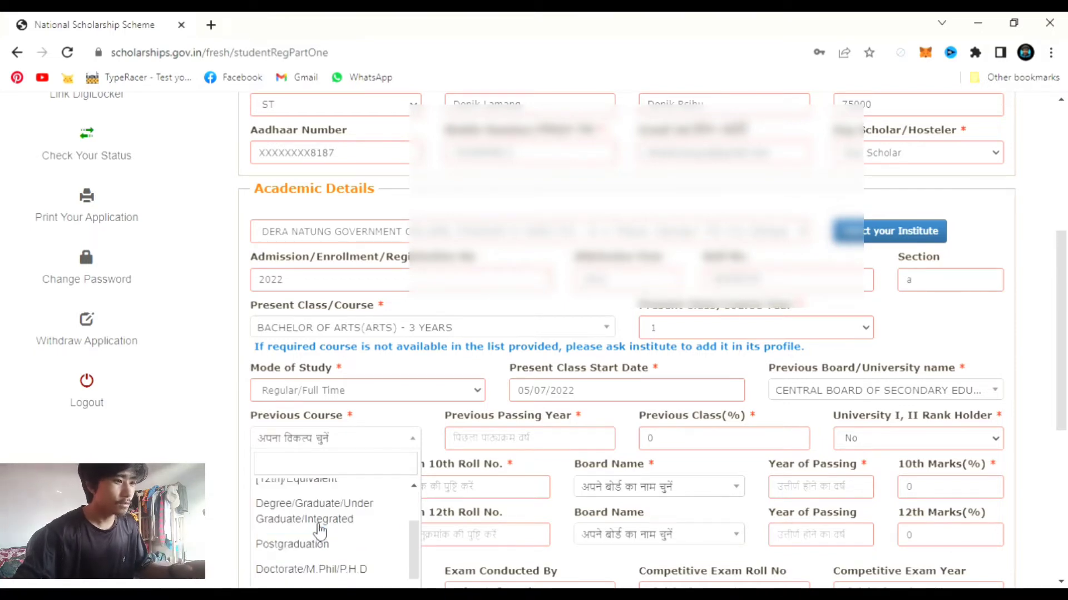
scroll(319, 531, "up", 2)
left_click(324, 558)
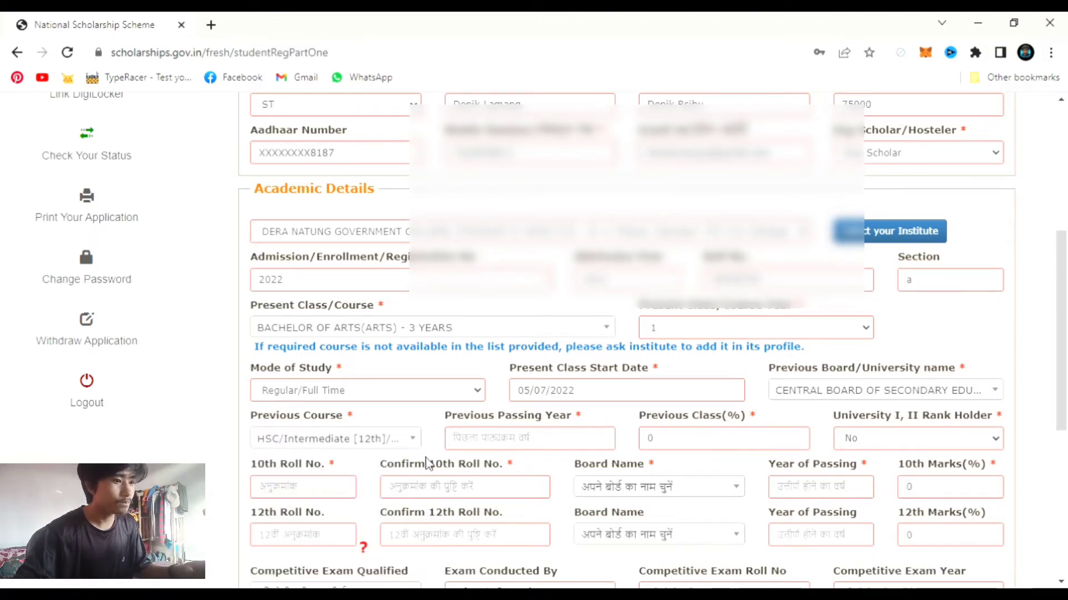
- Enter previous passing year 2022 and previous class percentage 55
left_click(515, 440)
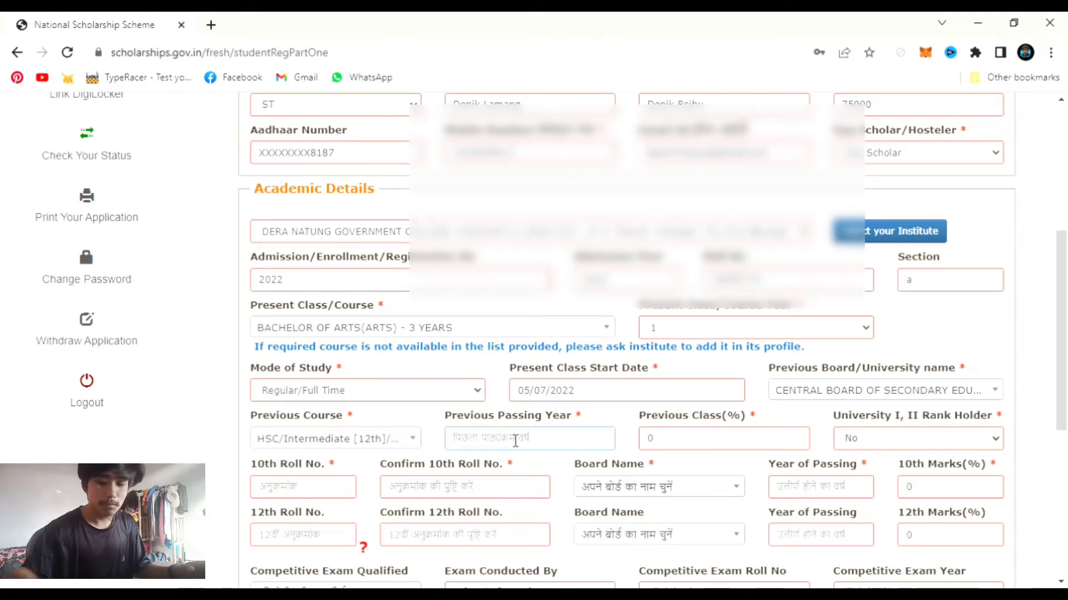
type("2022")
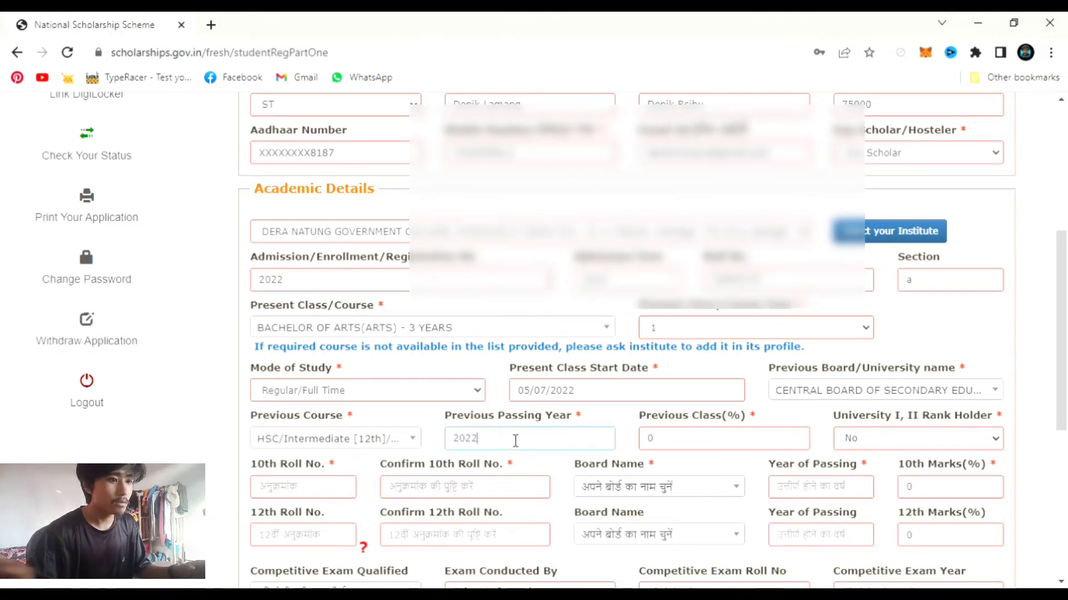
left_click(716, 447)
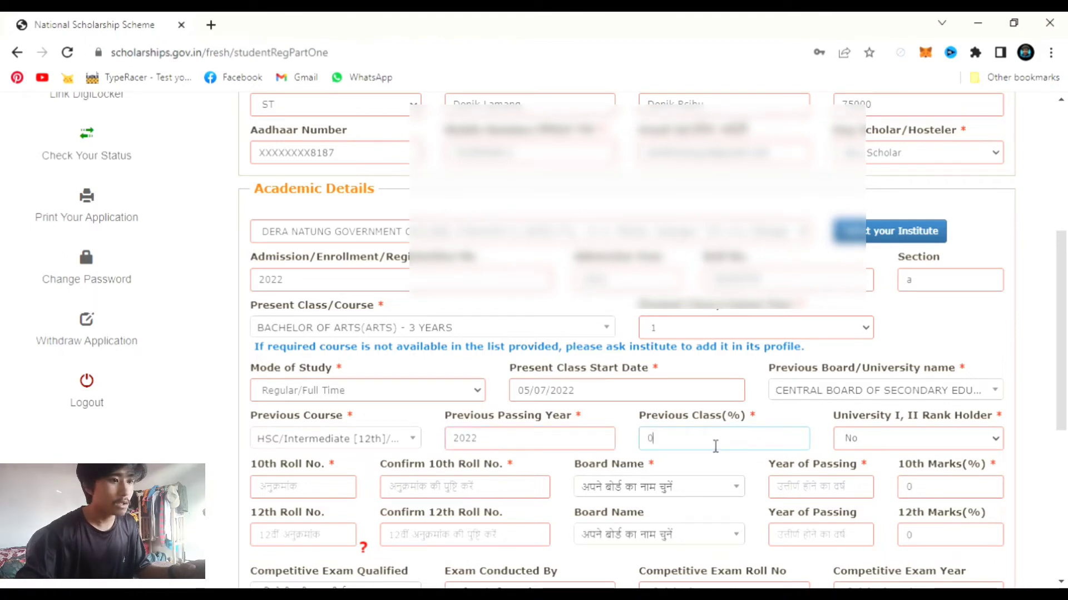
type("55")
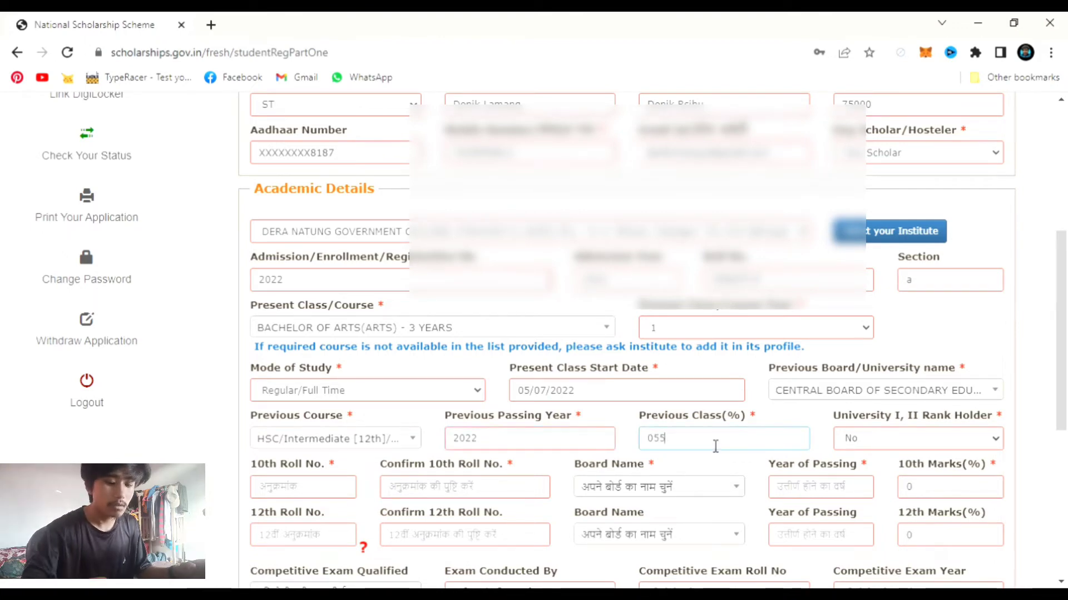
key("BackSpace")
key("BackSpace")
key("BackSpace")
type("5")
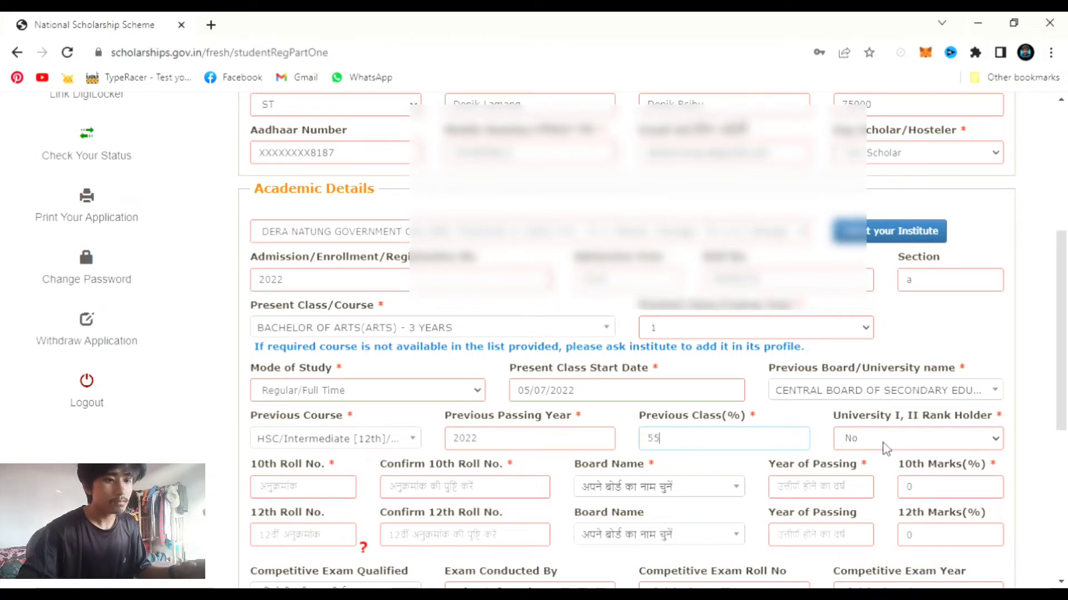
key("Tab")
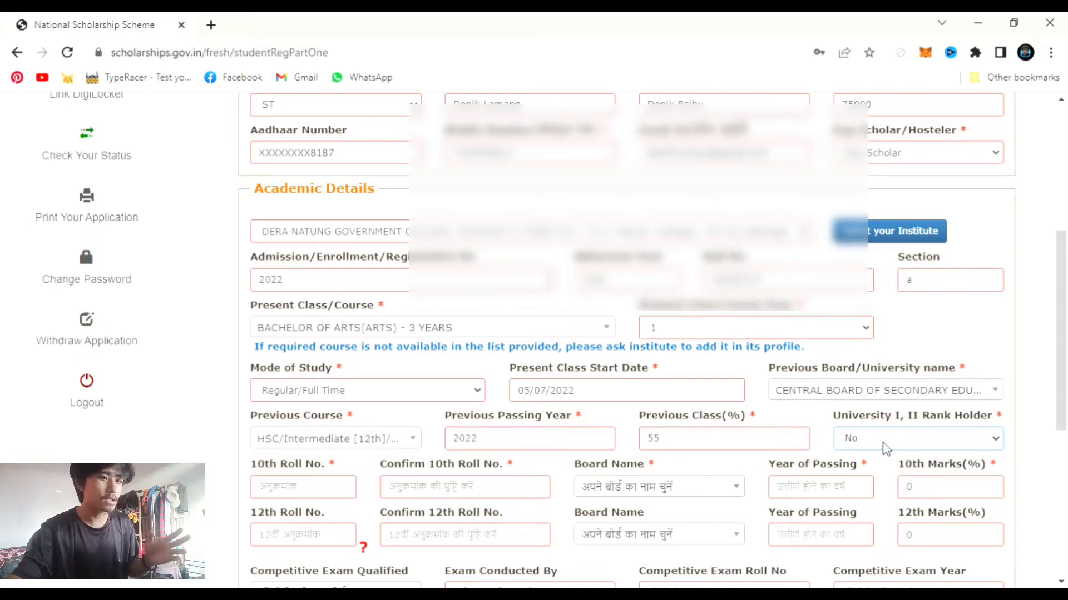
left_click(313, 485)
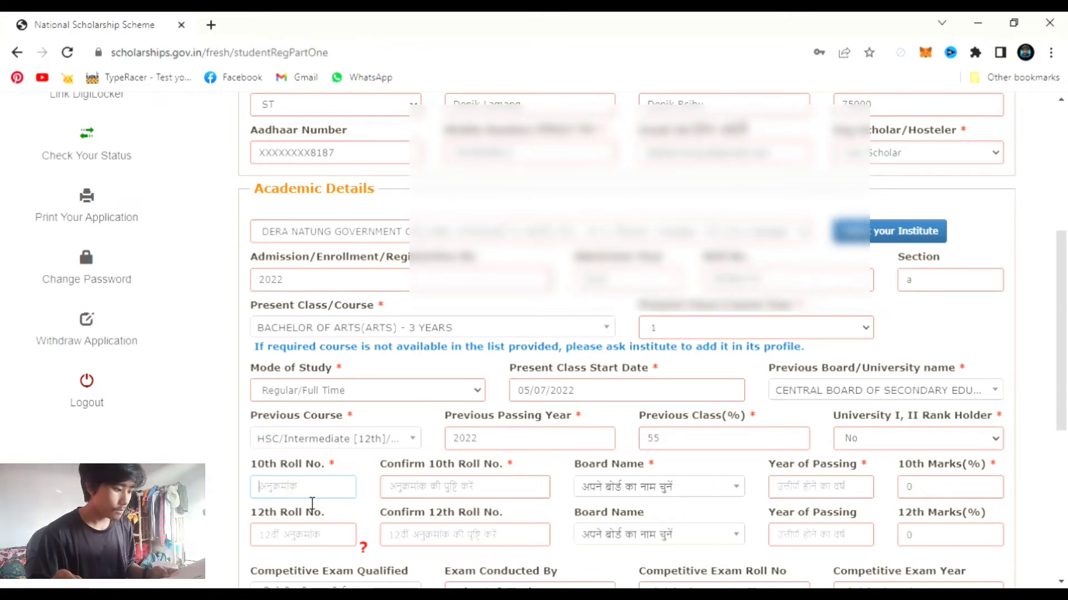
- Enter and confirm the student's 10th-class roll number
type("12")
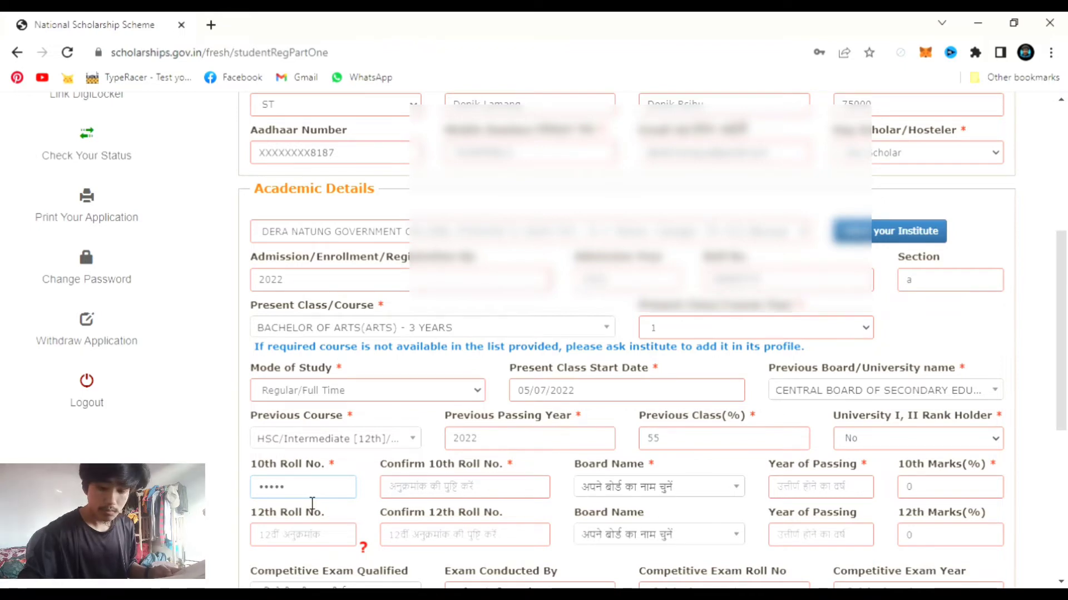
type("1")
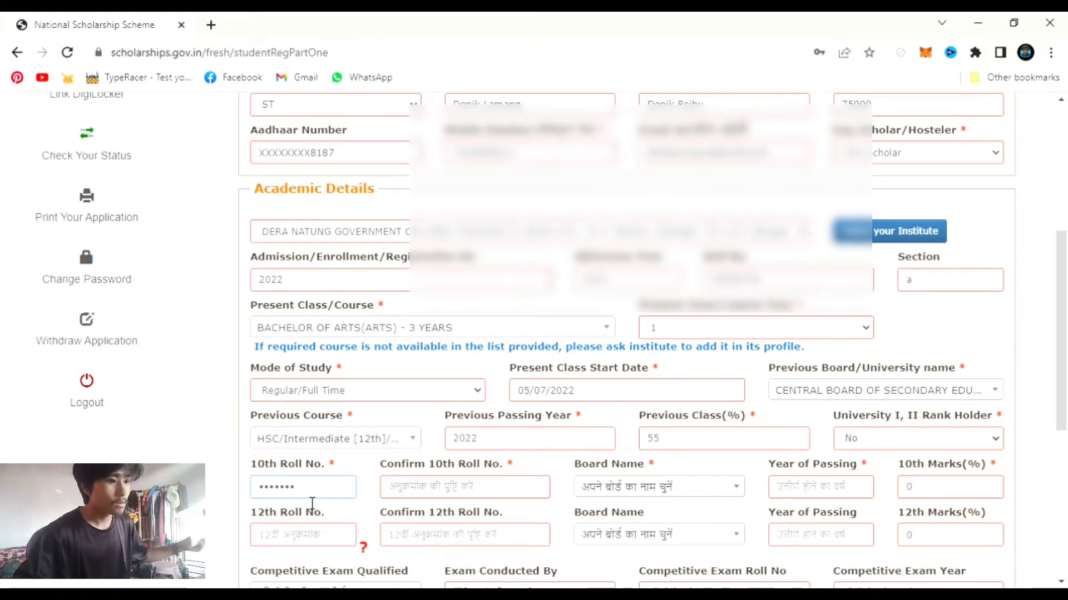
left_click(455, 490)
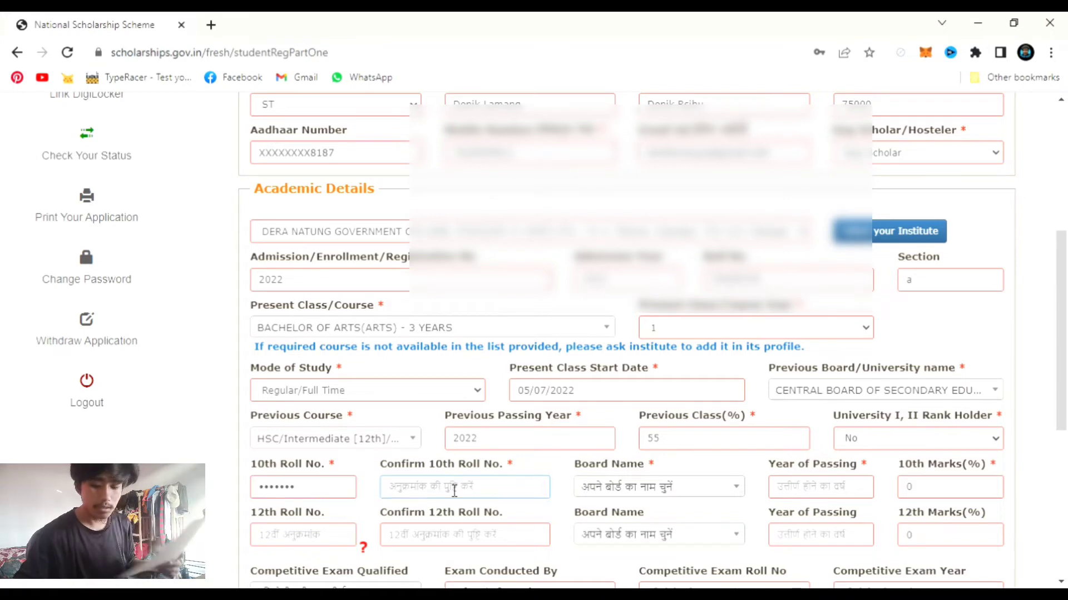
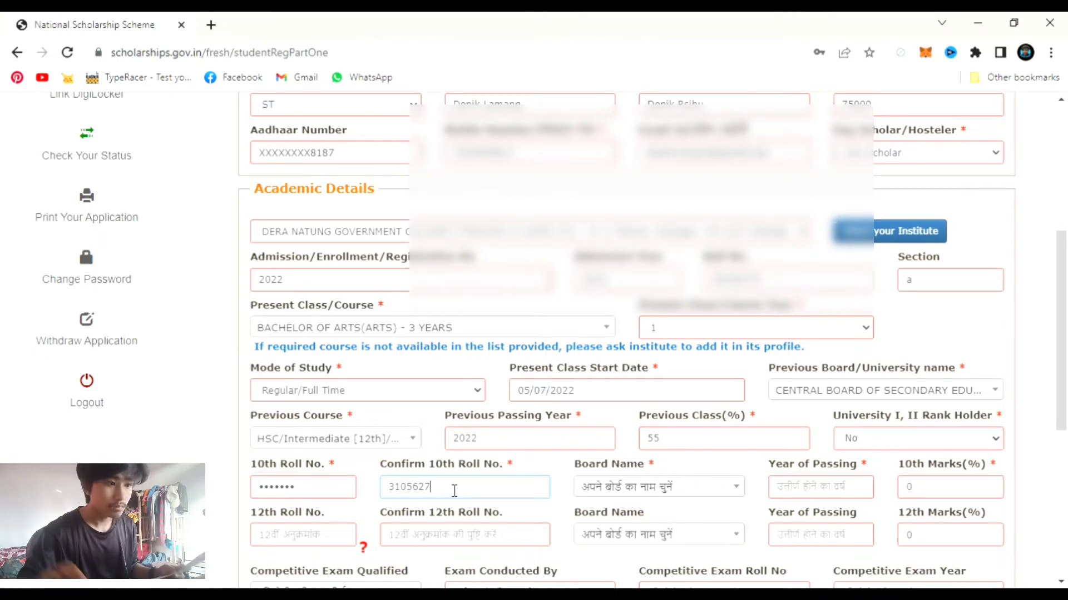
- Set the 10th board to CBSE, passing year 2019 and marks 50%, leaving 12th details empty
left_click(601, 491)
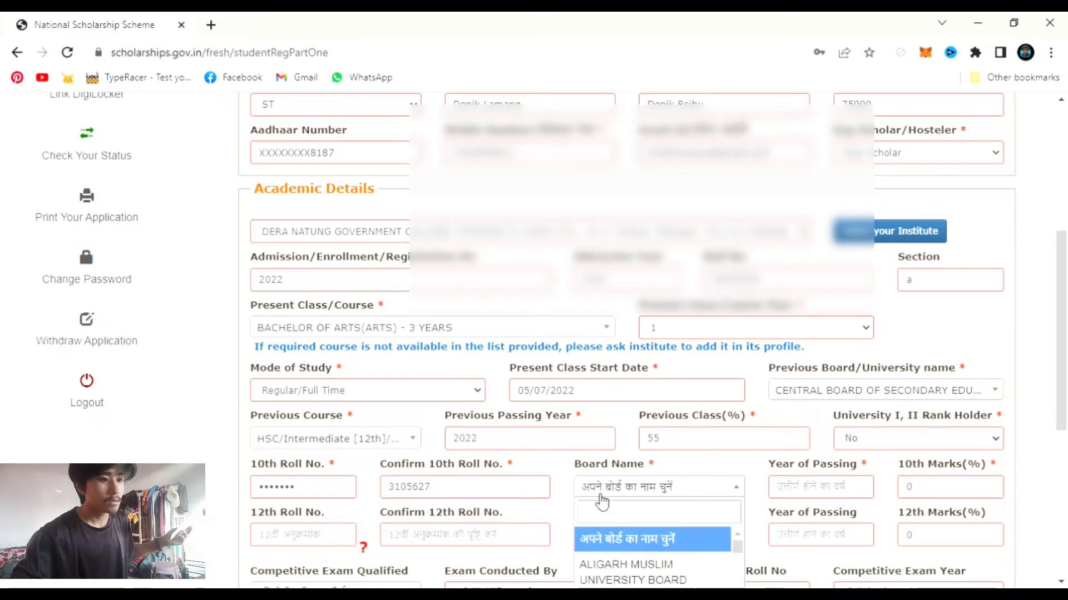
scroll(614, 512, "down", 3)
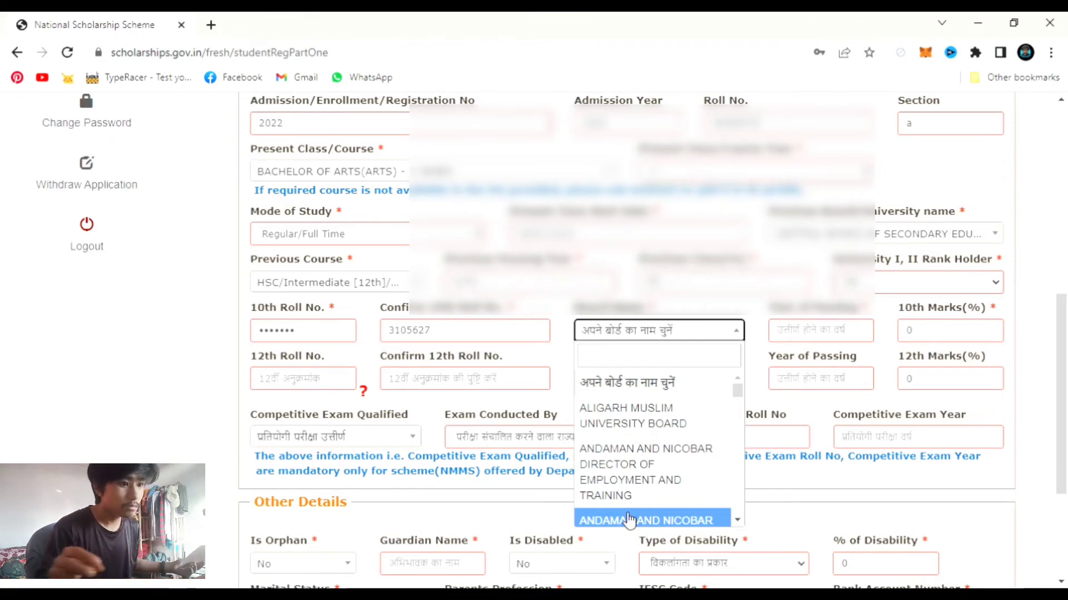
left_click(656, 361)
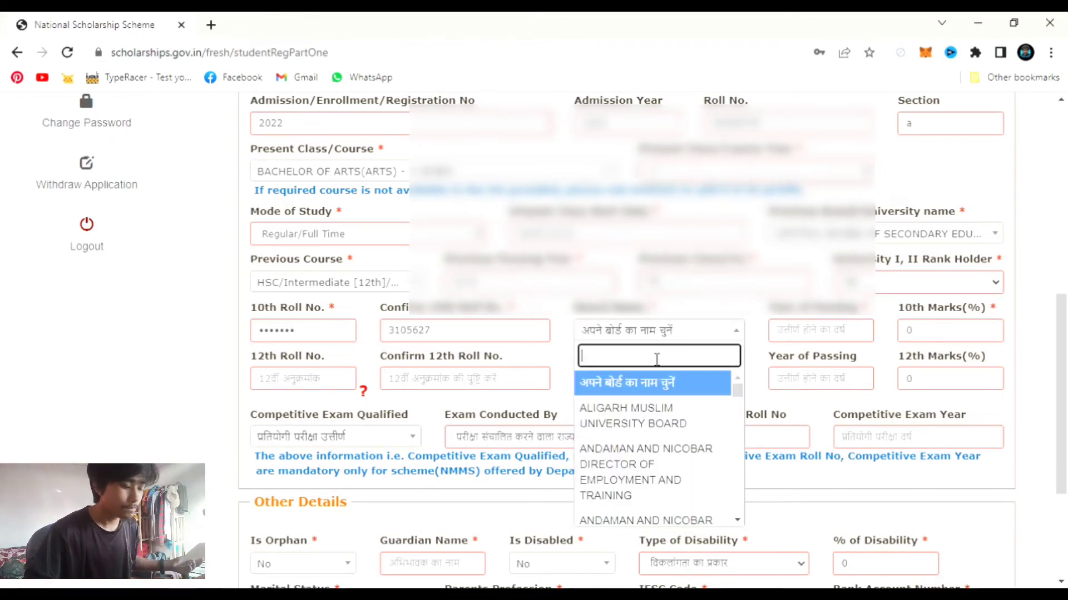
type("cent")
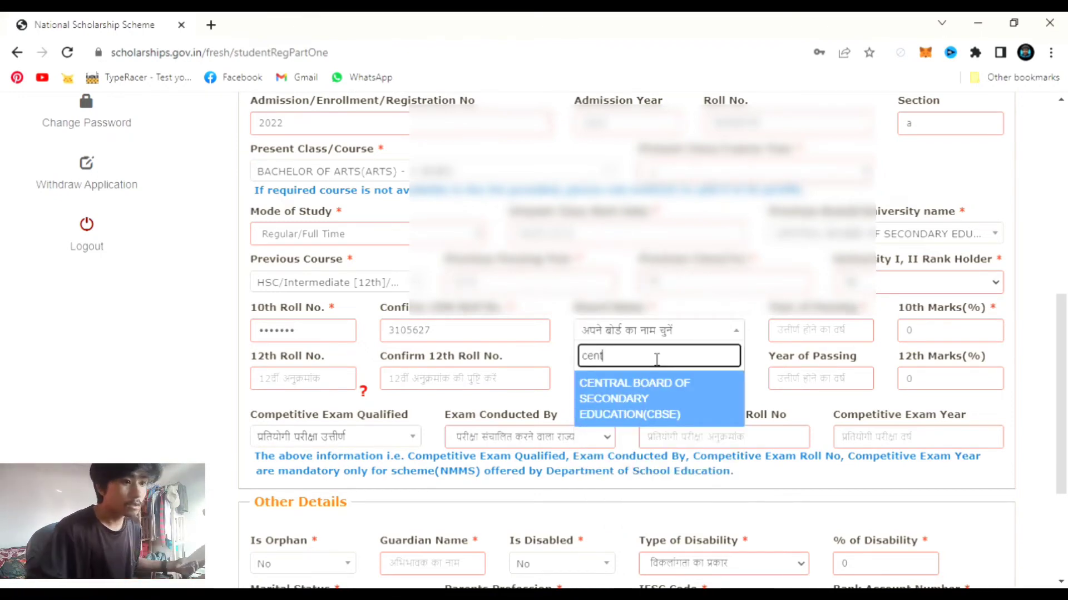
left_click(667, 398)
left_click(819, 340)
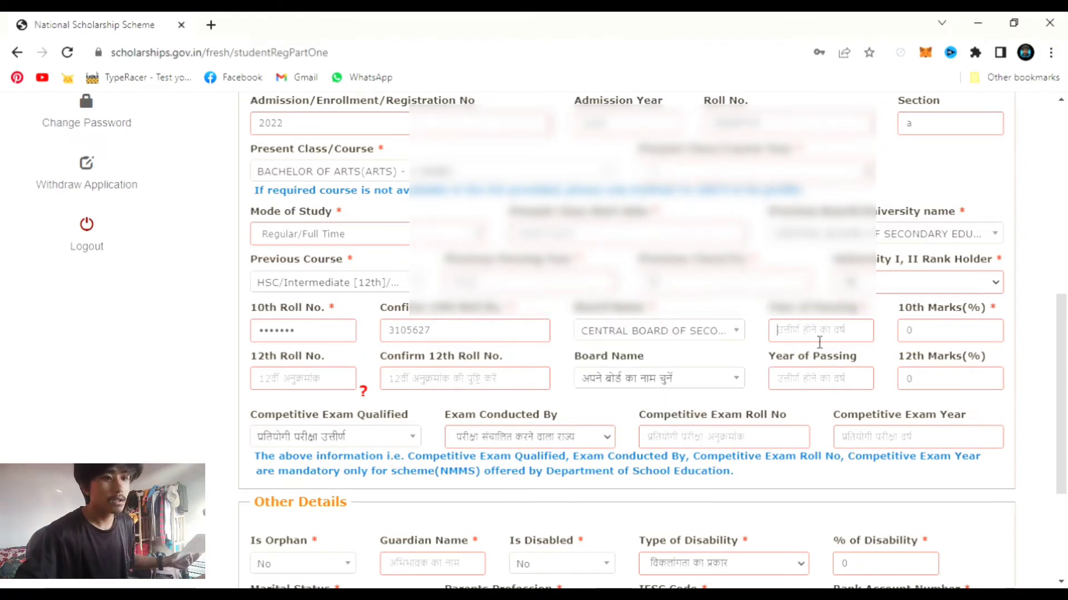
type("20")
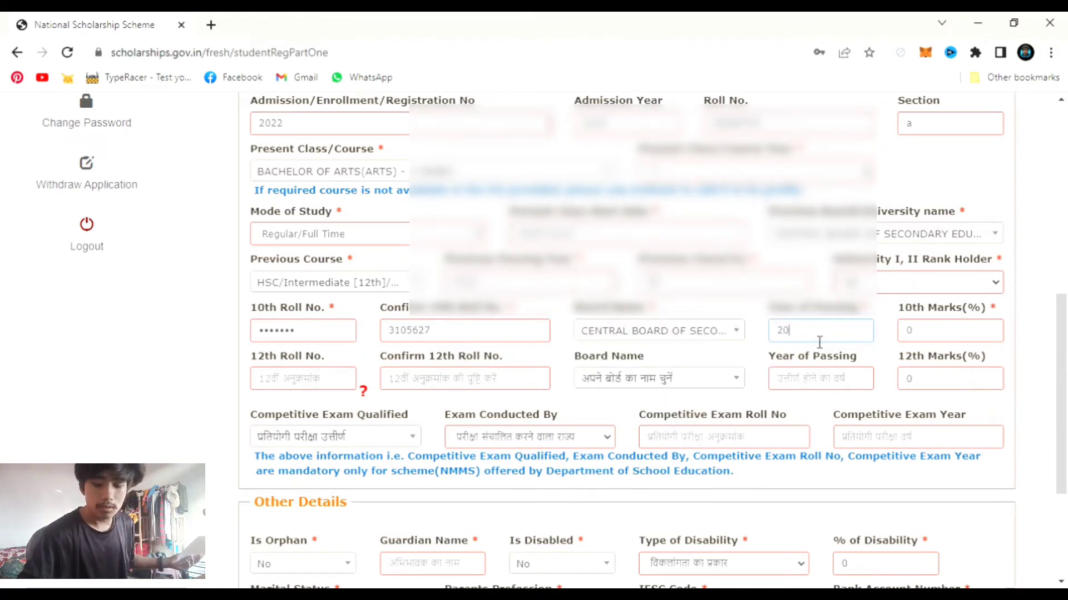
type("19")
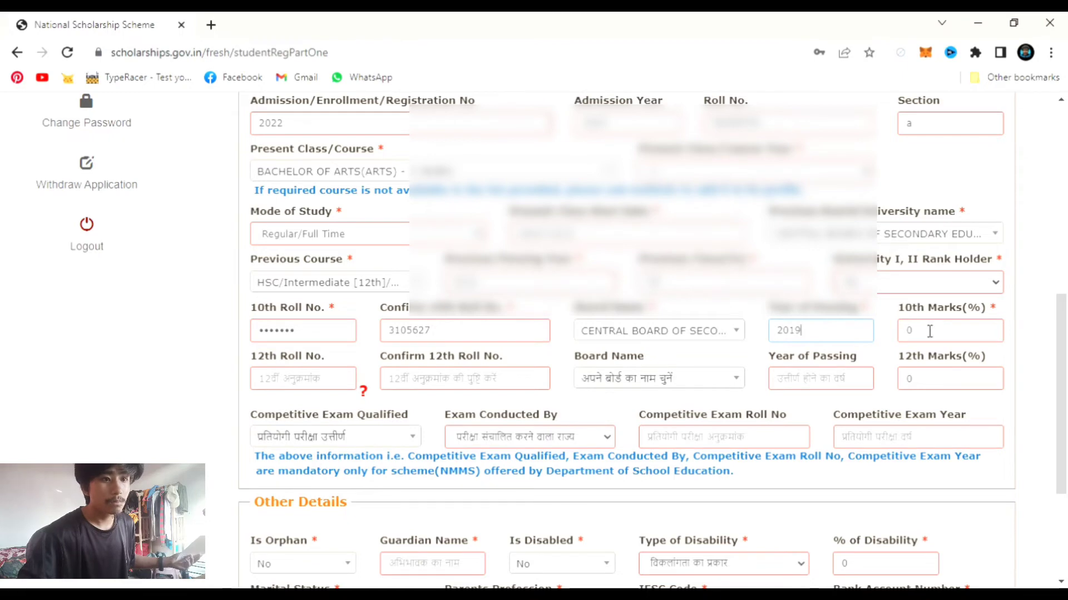
left_click(929, 331)
key("BackSpace")
type("50")
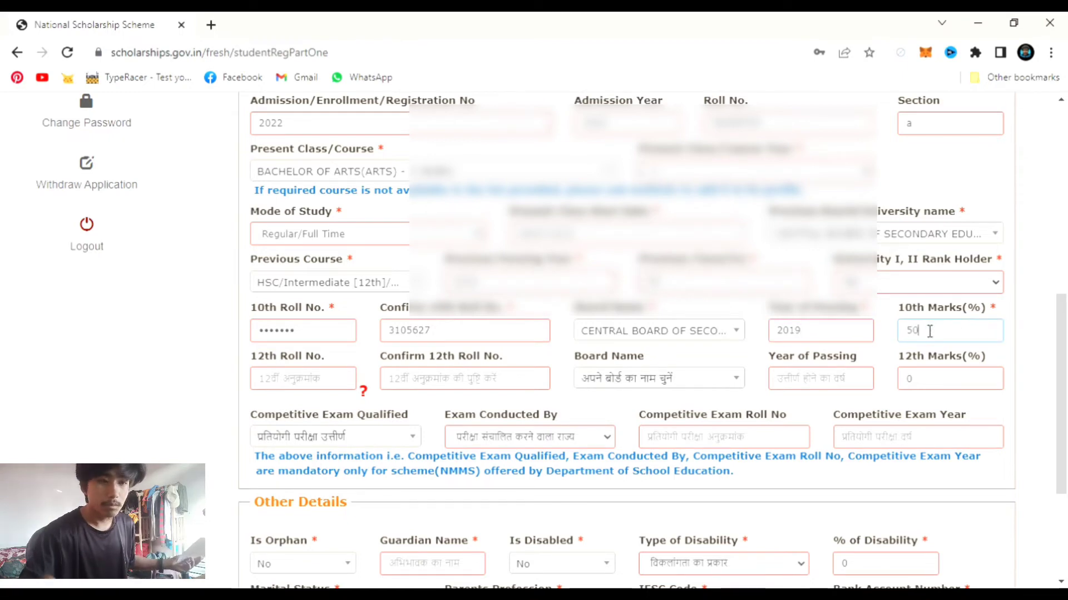
left_click(317, 376)
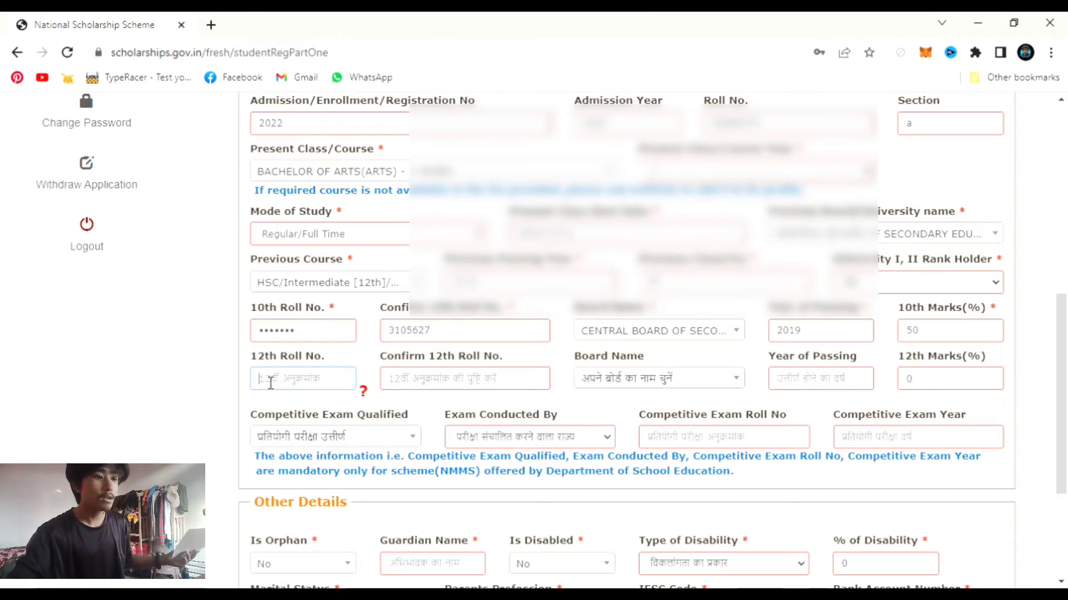
left_click(249, 405)
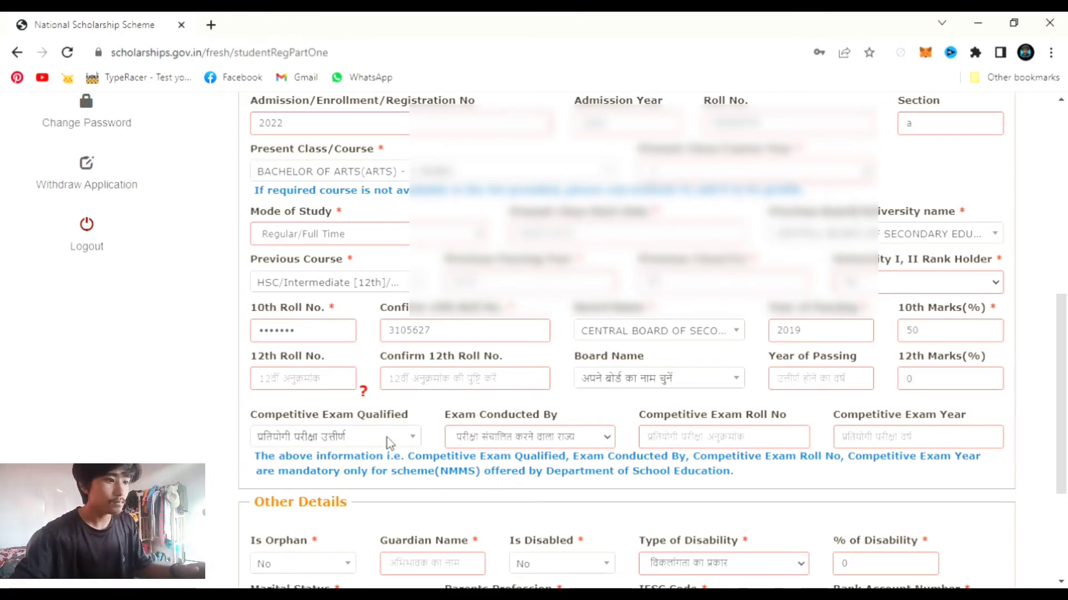
left_click(417, 438)
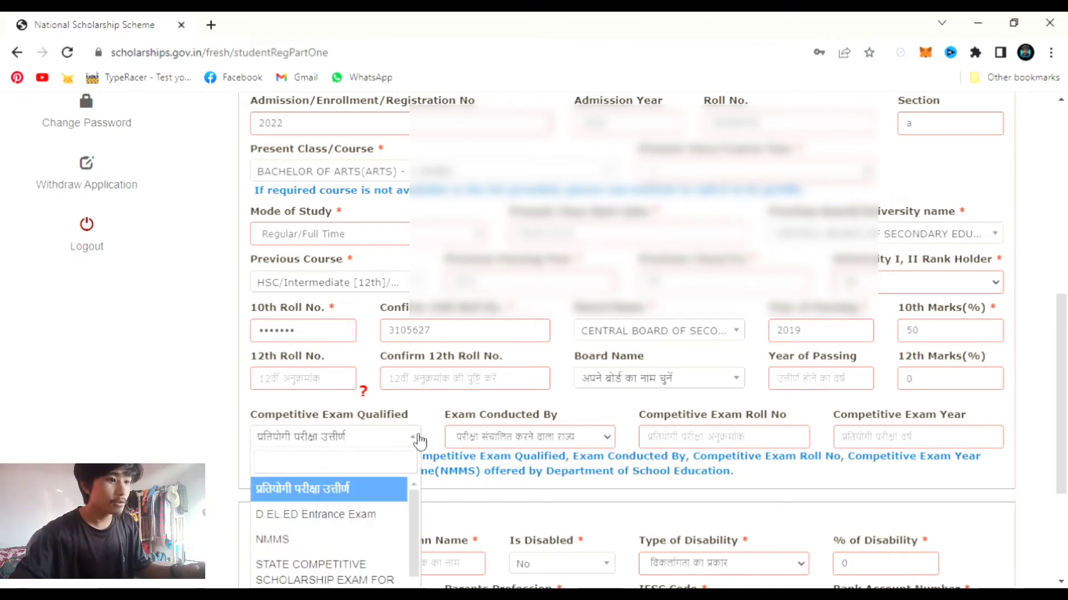
scroll(371, 501, "down", 2)
scroll(365, 520, "up", 1)
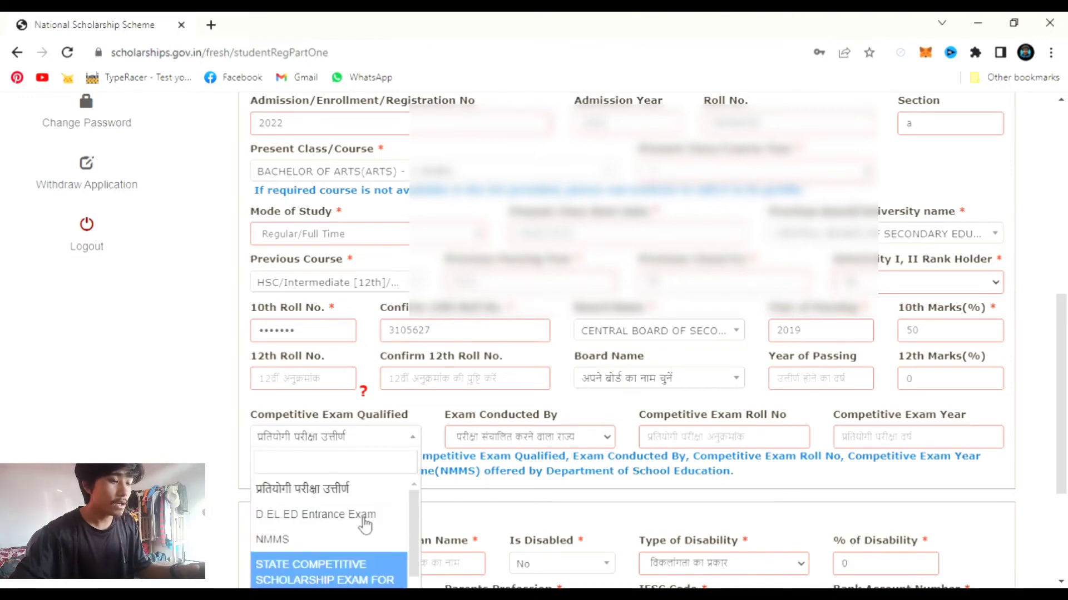
scroll(365, 523, "down", 1)
scroll(365, 523, "down", 3)
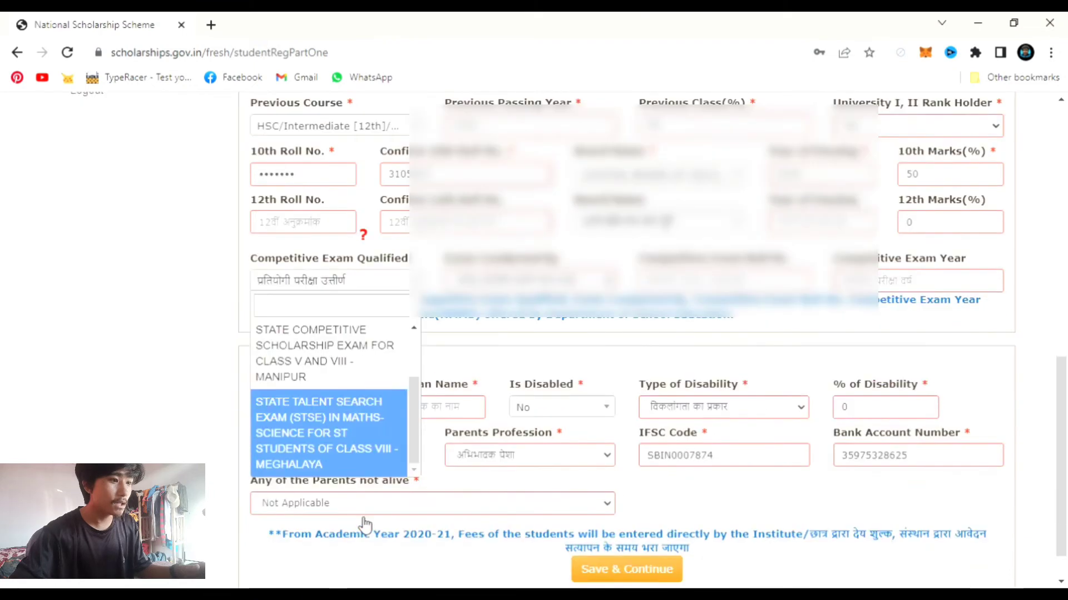
scroll(364, 523, "up", 3)
scroll(362, 517, "up", 1)
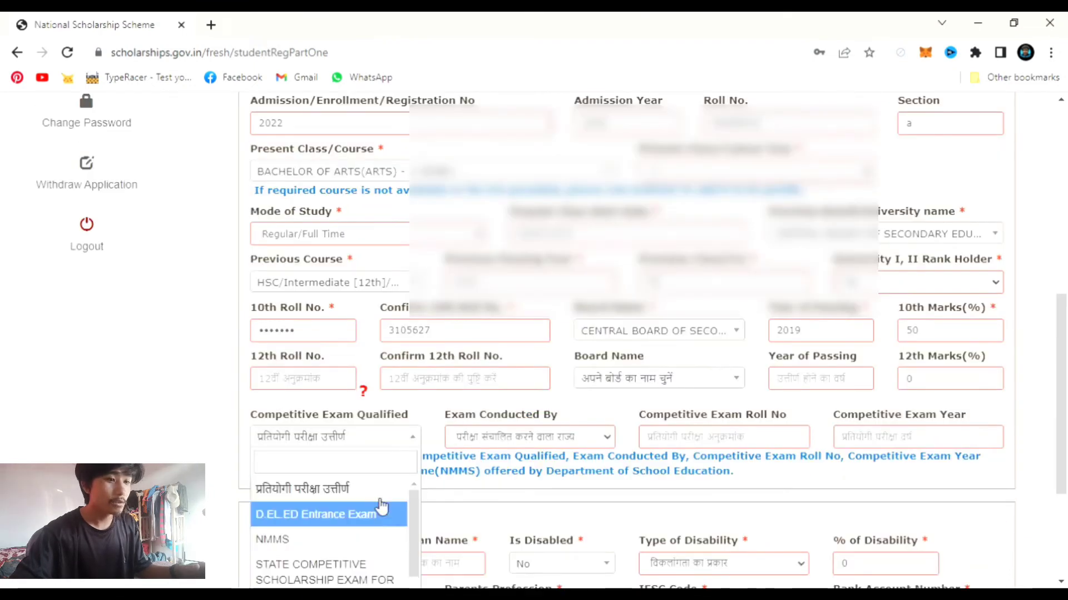
left_click(432, 425)
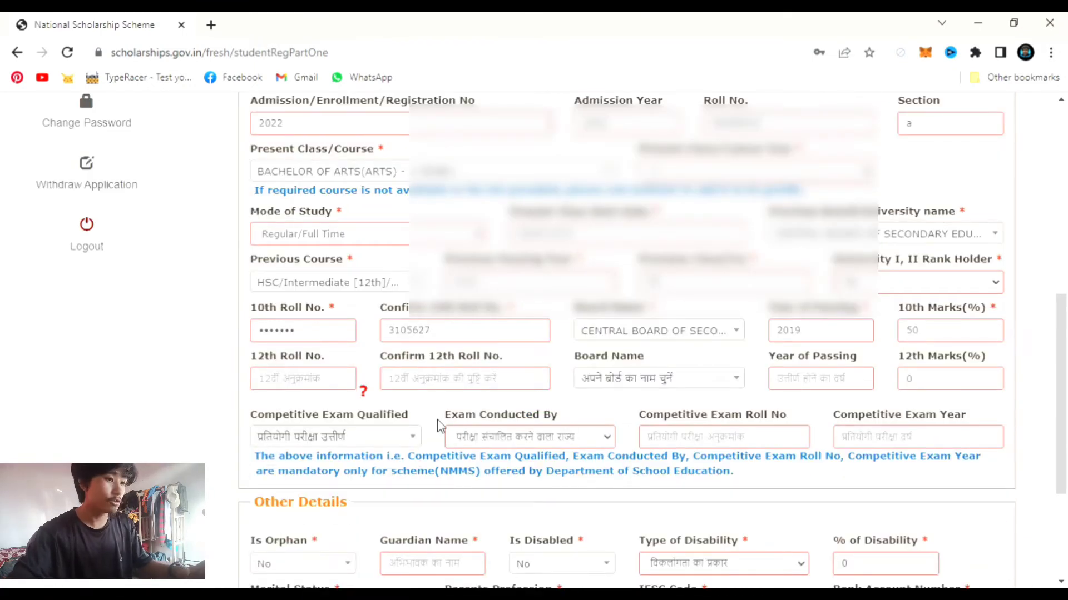
scroll(435, 424, "down", 2)
scroll(312, 501, "down", 2)
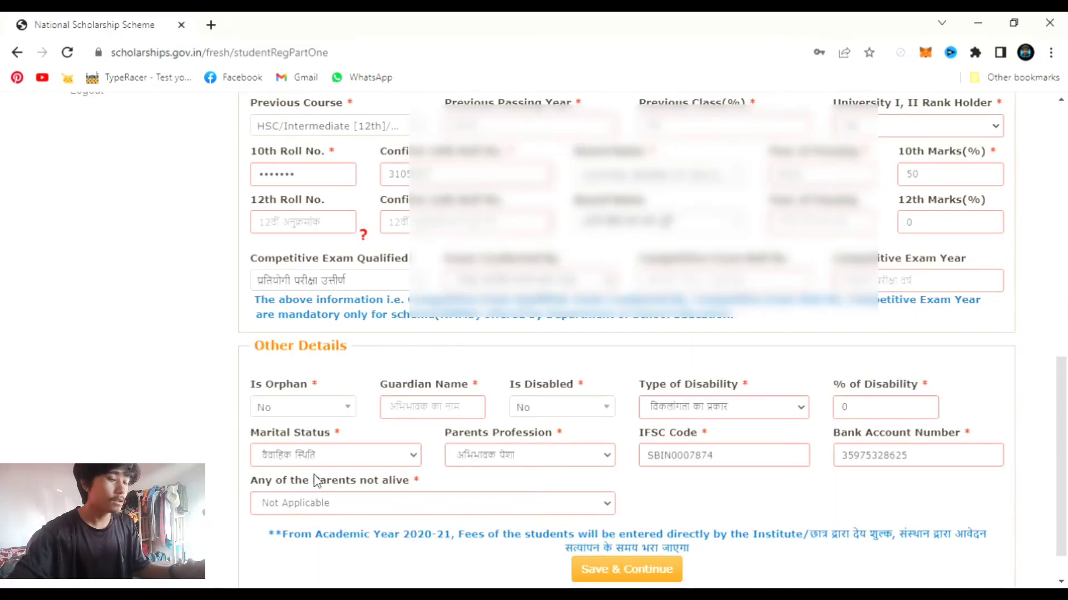
- Enter the guardian's name and keep Is Disabled set to No
left_click(463, 411)
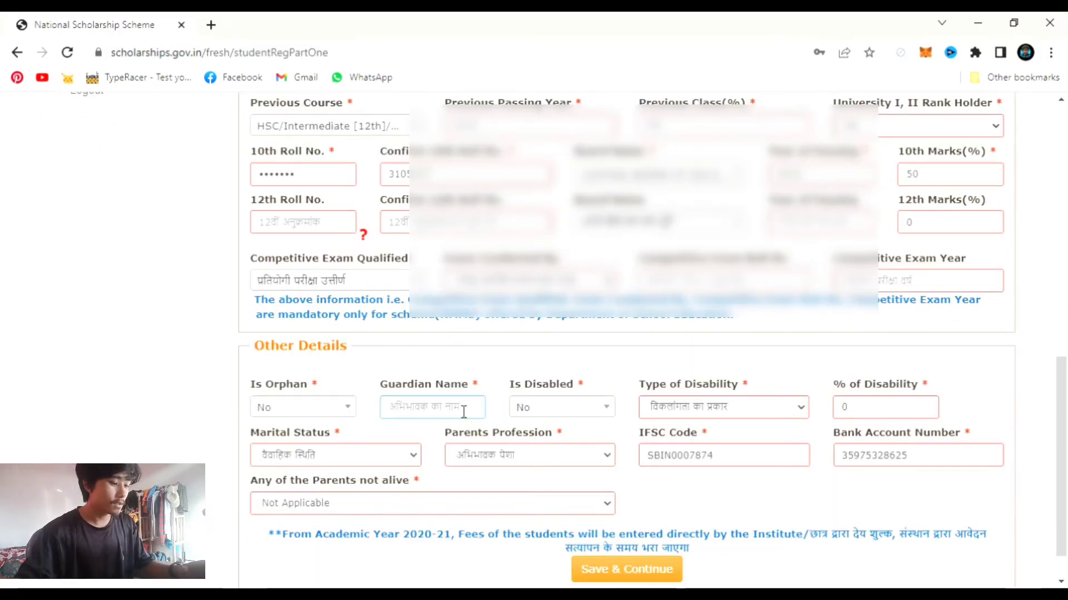
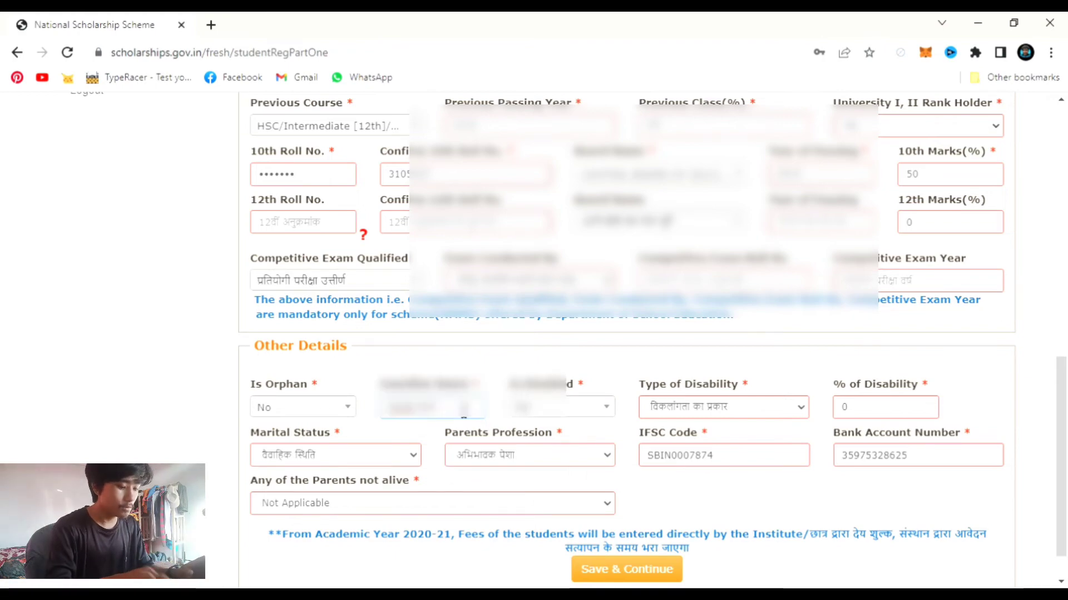
left_click(559, 414)
left_click(559, 414)
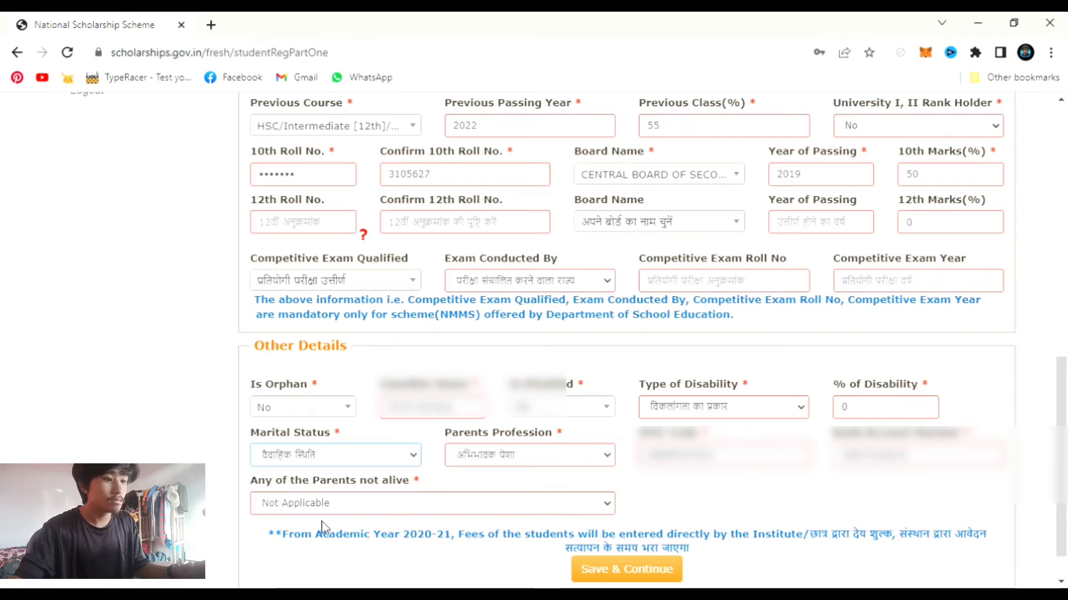
- Set marital status to Un Married, parents' profession to Others, and parents not alive to Not Applicable
key("u")
key("Tab")
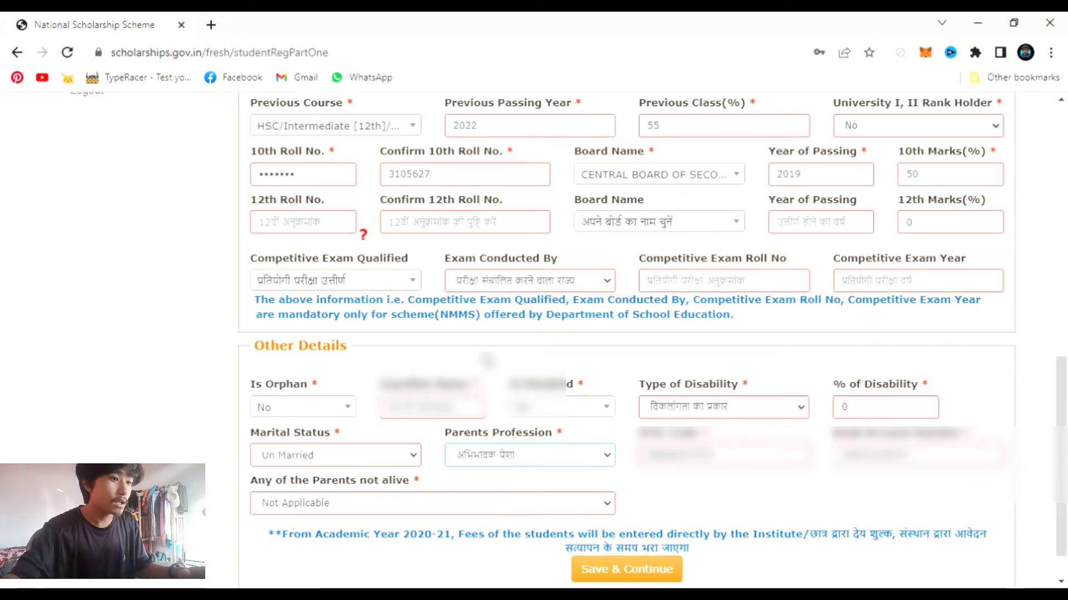
key("o")
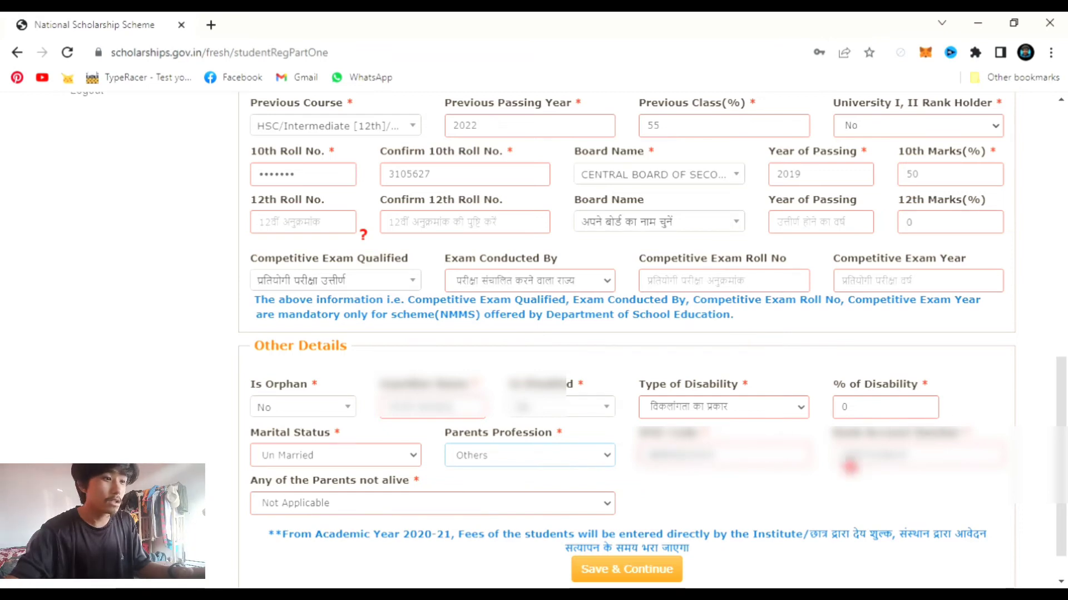
left_click(499, 507)
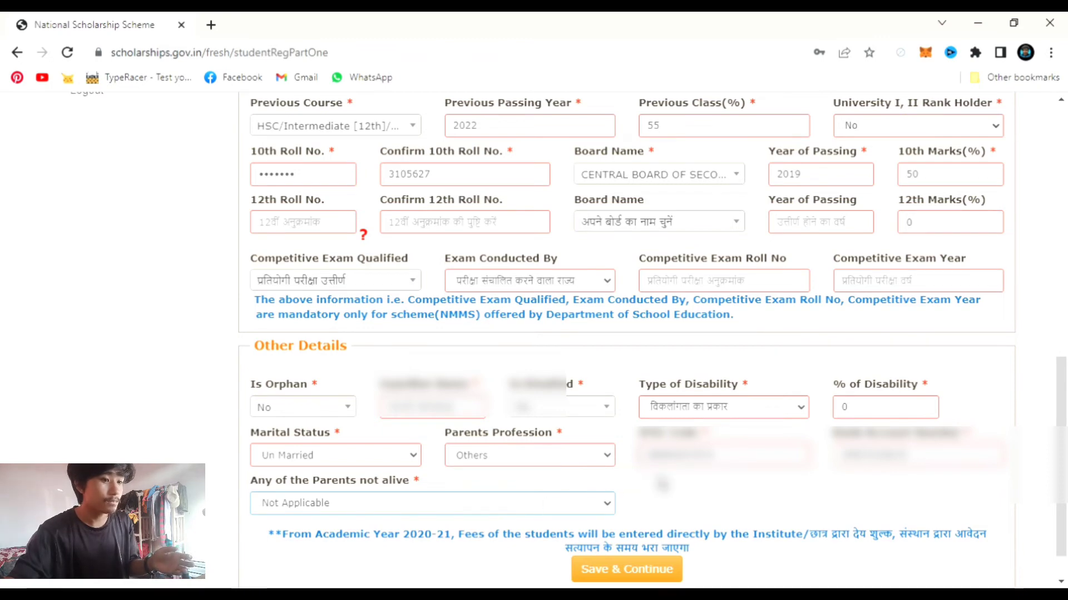
scroll(576, 481, "down", 1)
left_click(571, 466)
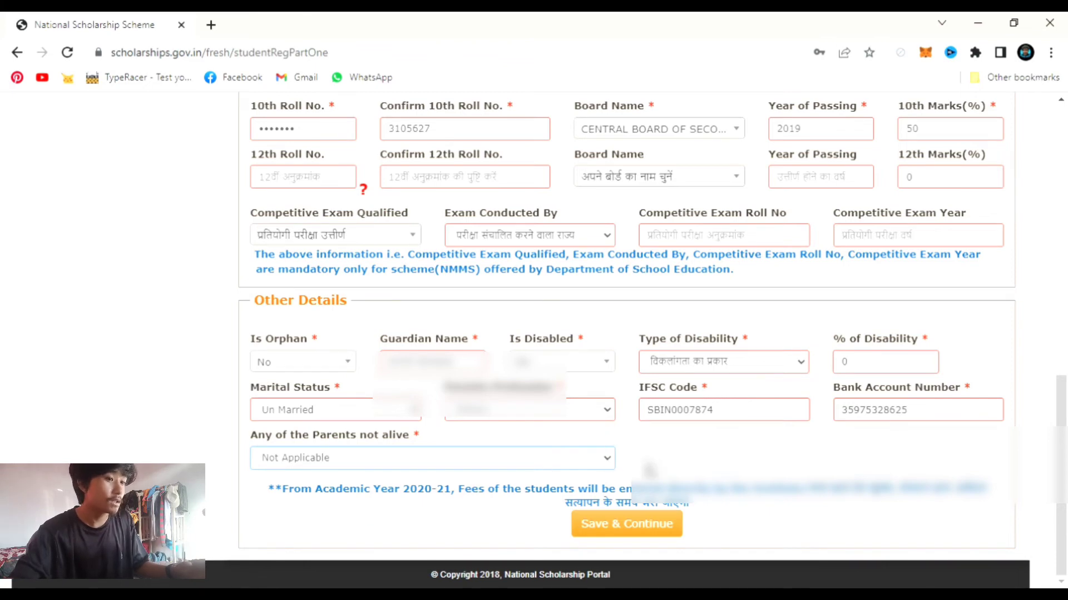
- Save Other Details, then choose Kra Daadi district and the ST post-matric umbrella scholarship scheme
left_click(641, 534)
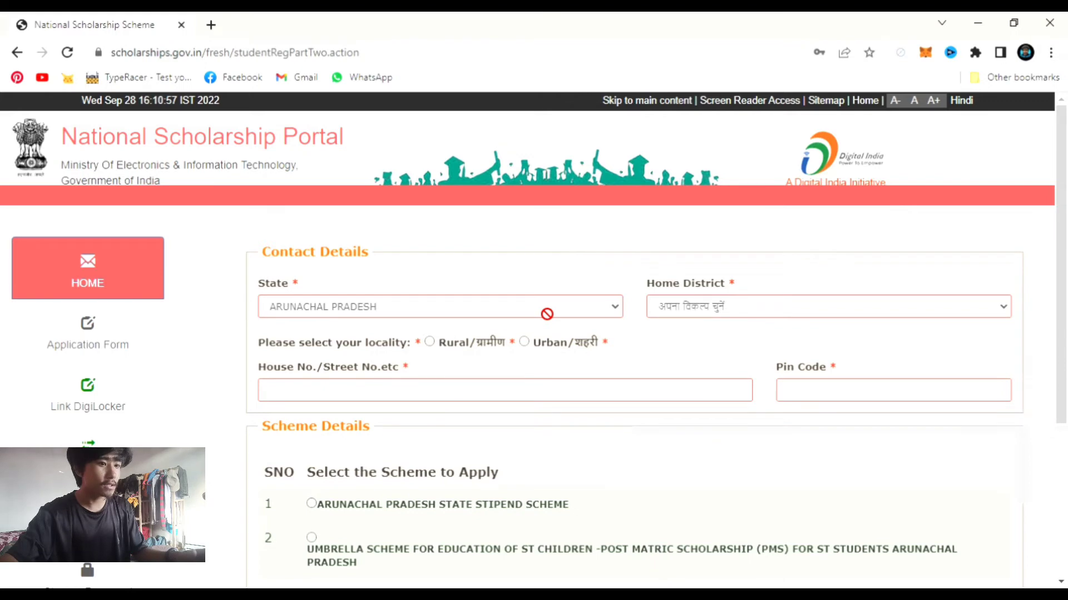
scroll(687, 399, "down", 1)
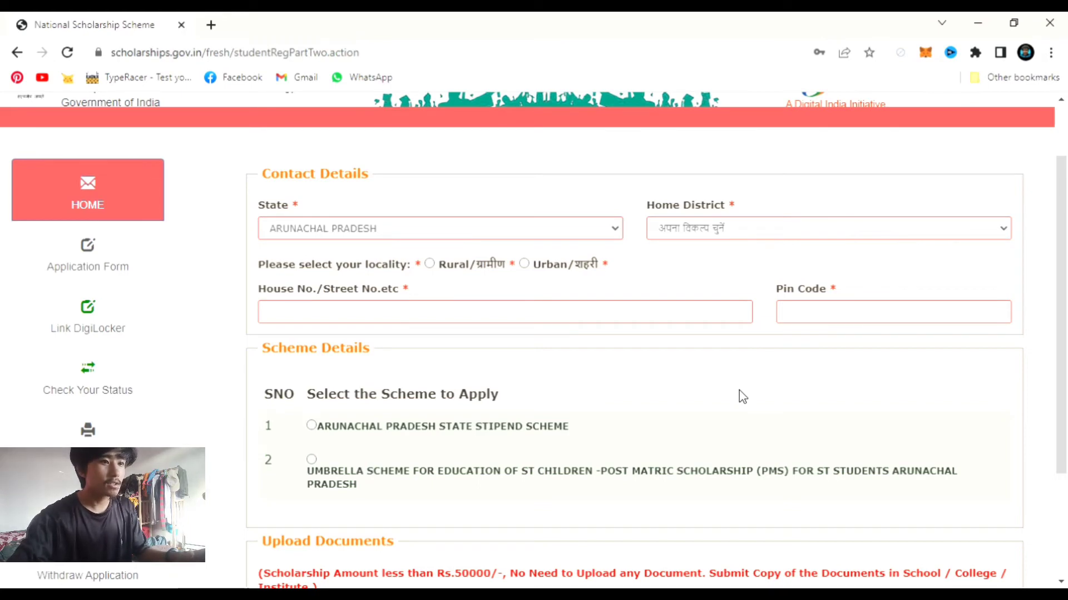
left_click(849, 225)
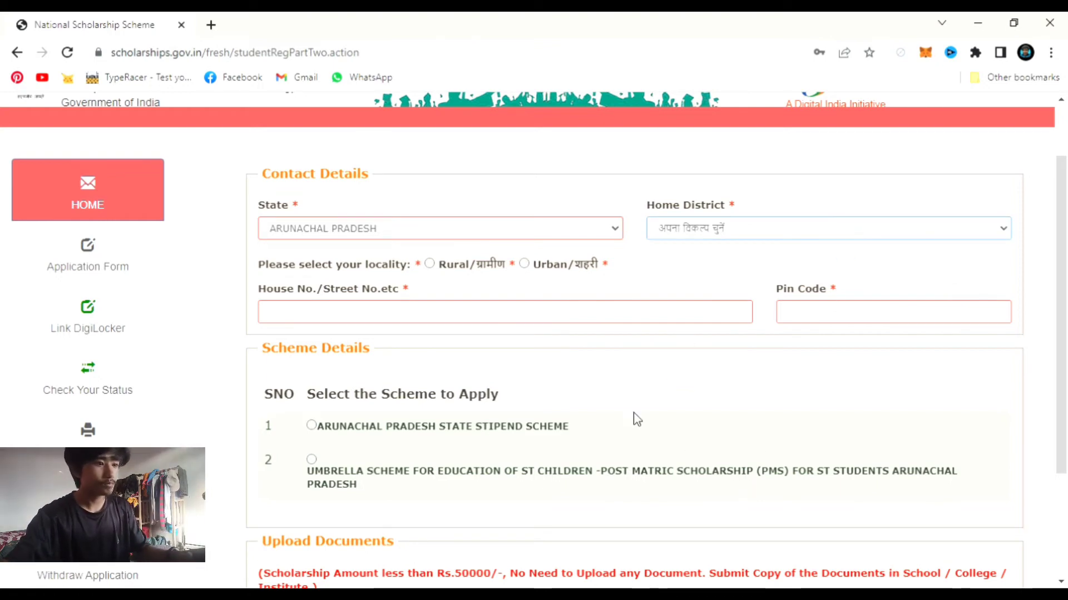
type("kr")
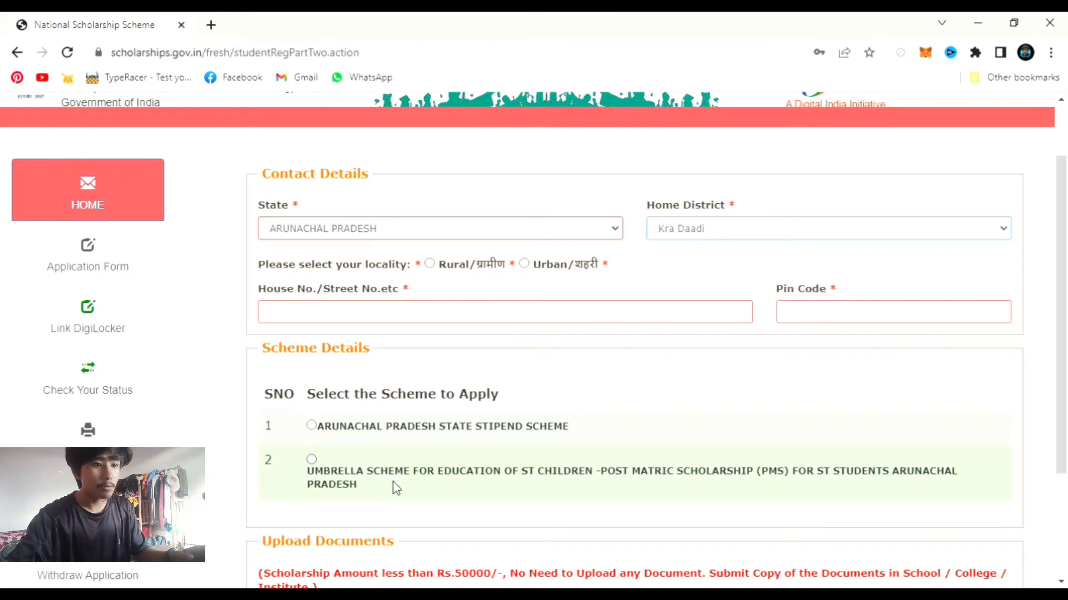
left_click(303, 464)
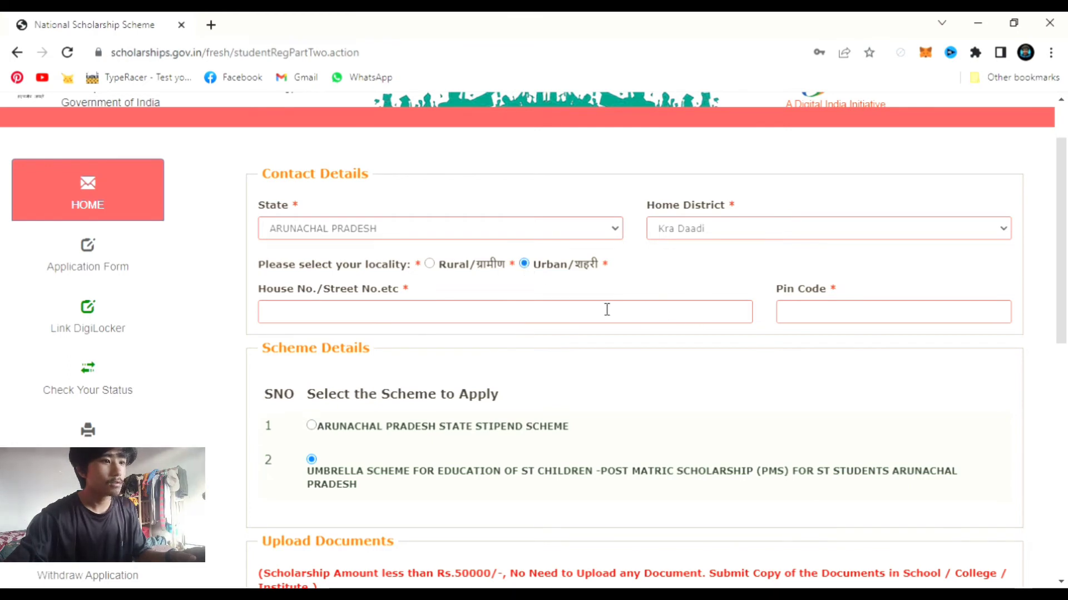
- Set the locality to Urban and enter the pin code
left_click(429, 264)
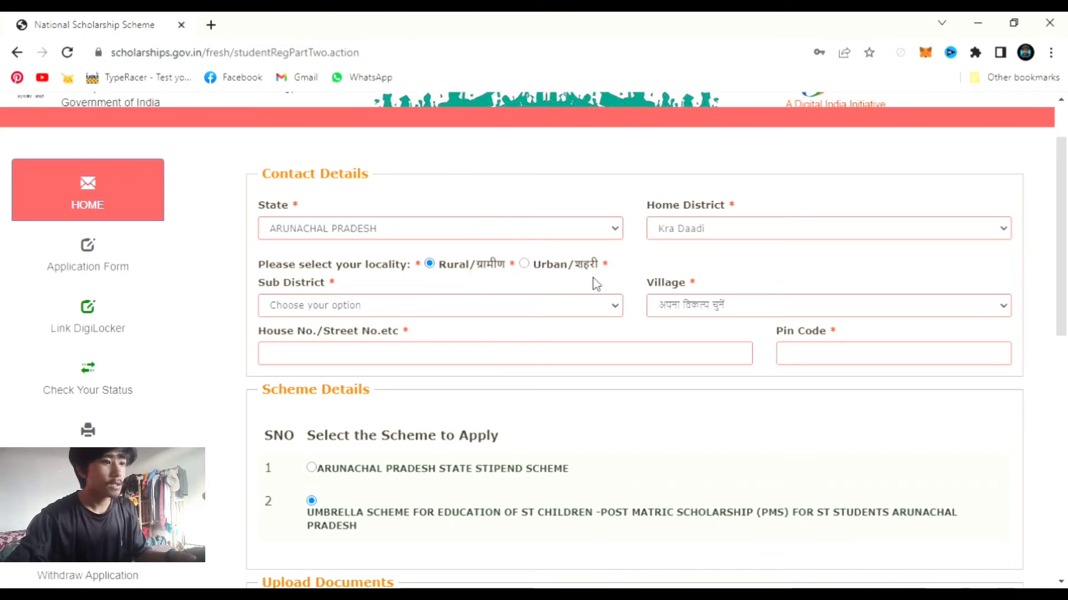
left_click(524, 264)
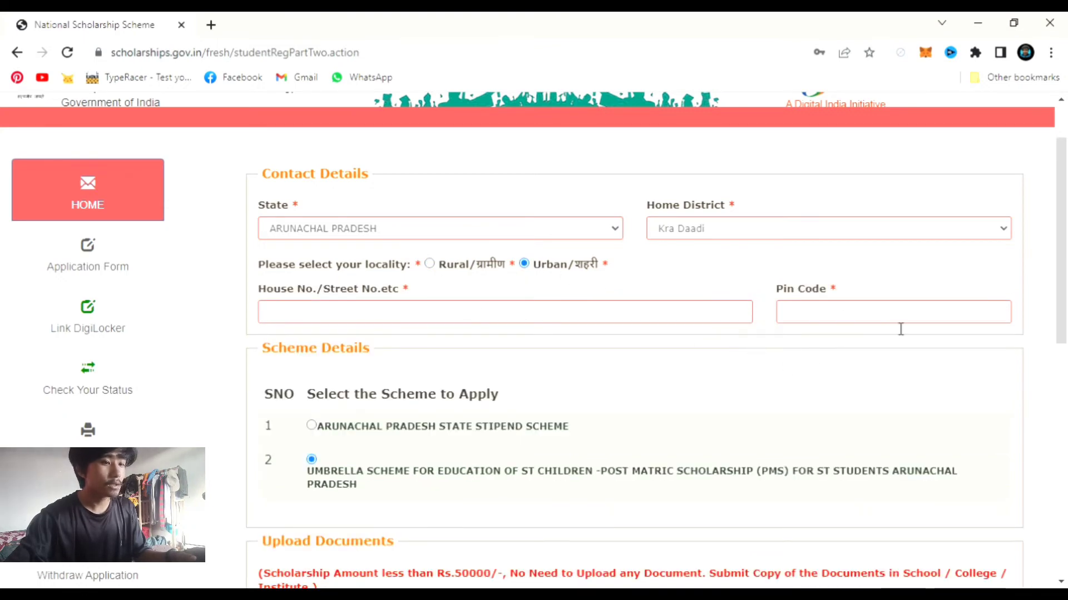
left_click(857, 323)
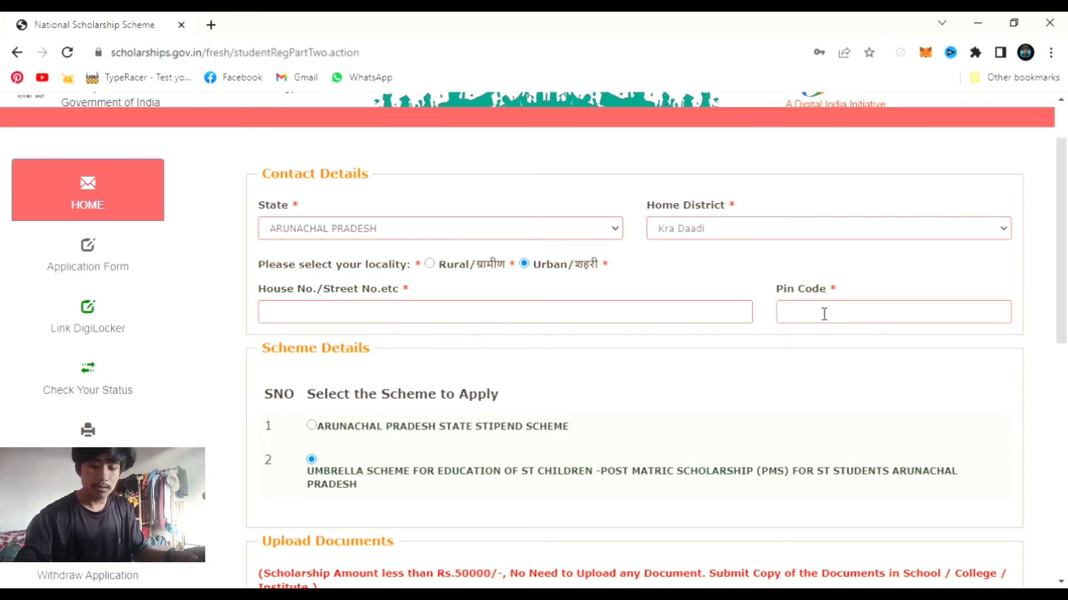
left_click(848, 319)
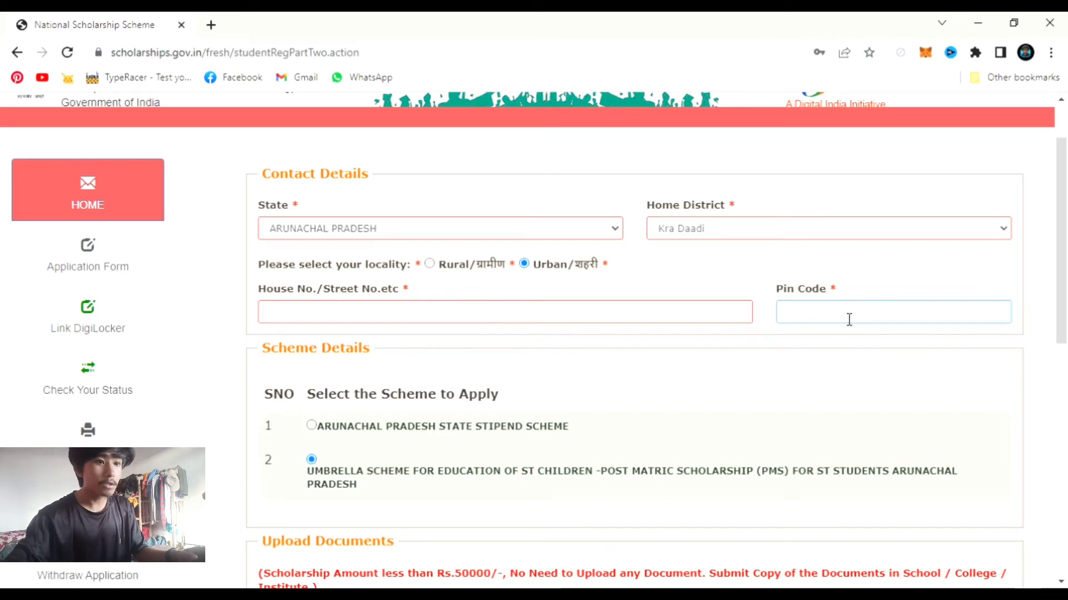
type("791118")
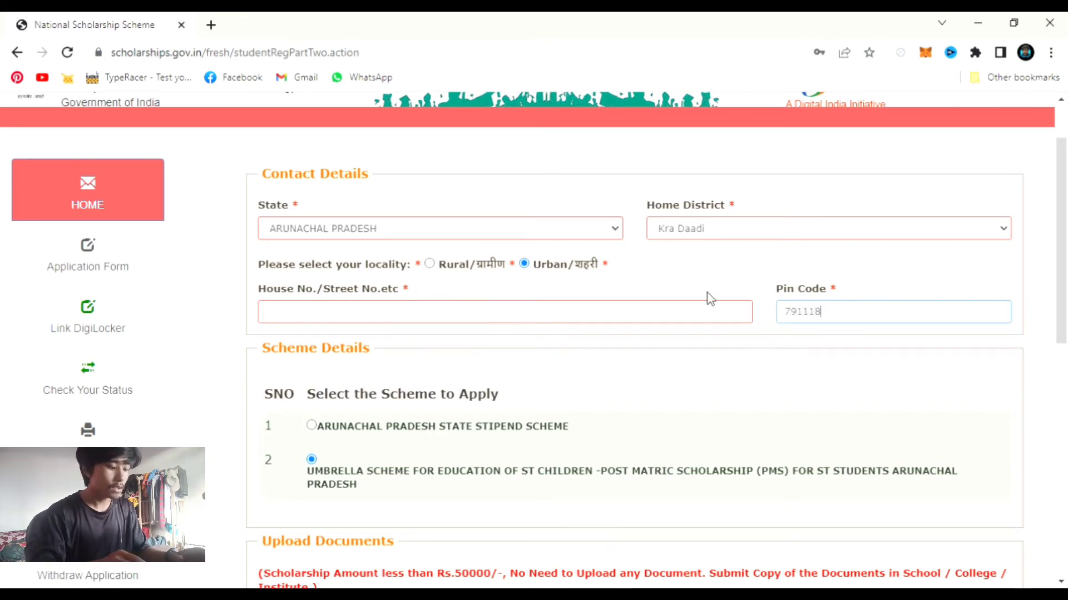
- Enter the house/street address, fixing typos and capitalising its first letter
left_click(534, 310)
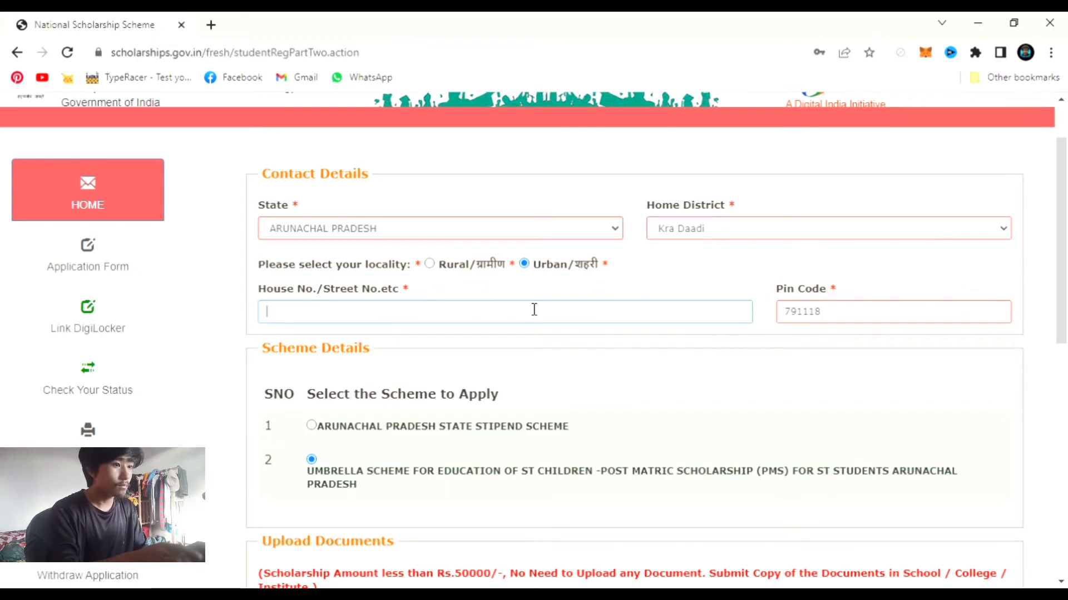
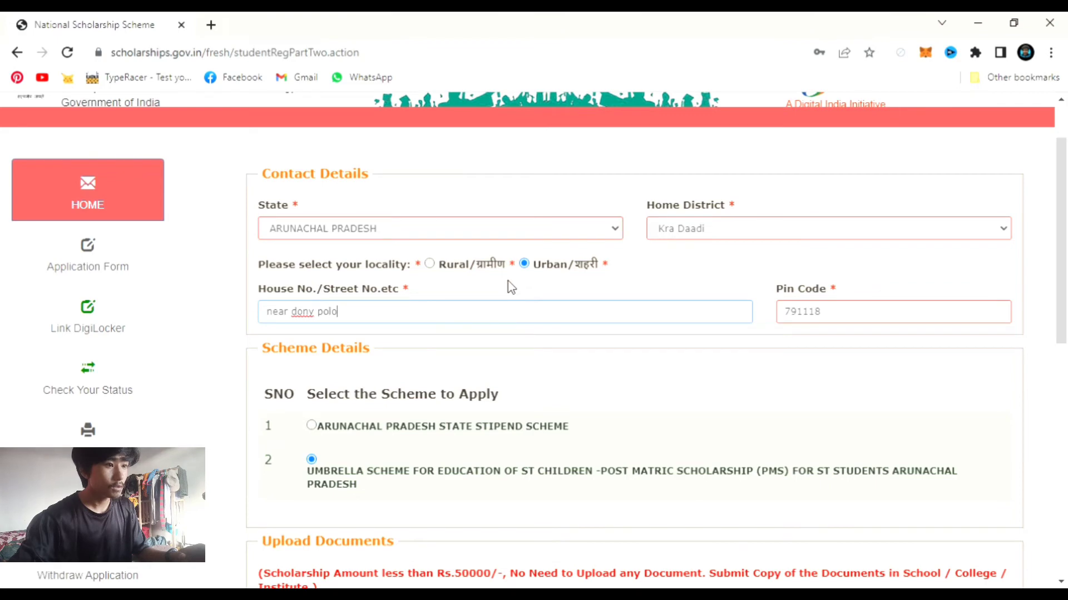
key("Home")
key("Delete")
key("End")
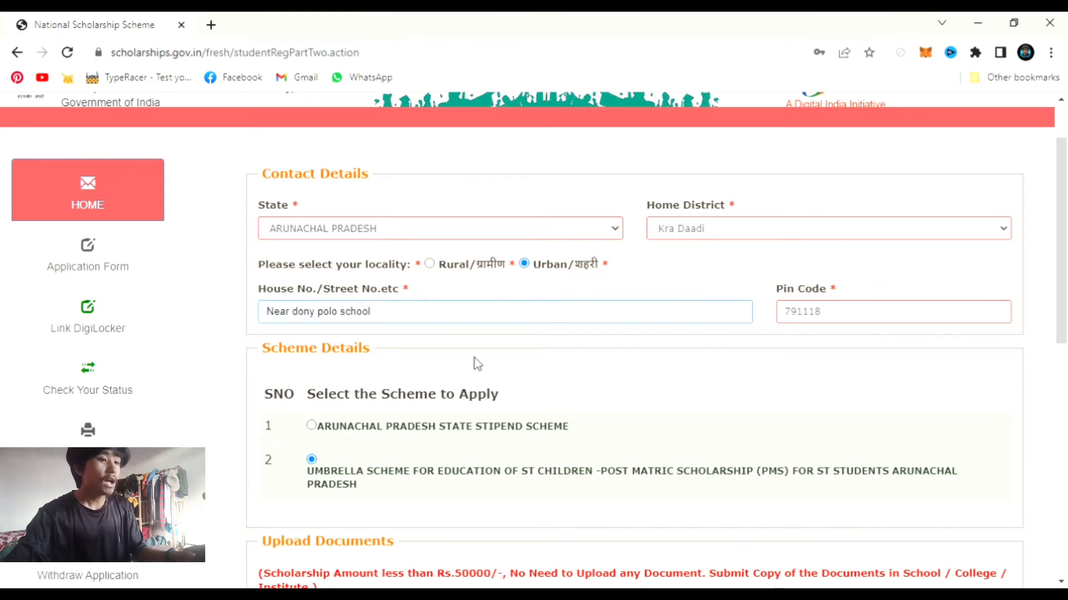
left_click(606, 375)
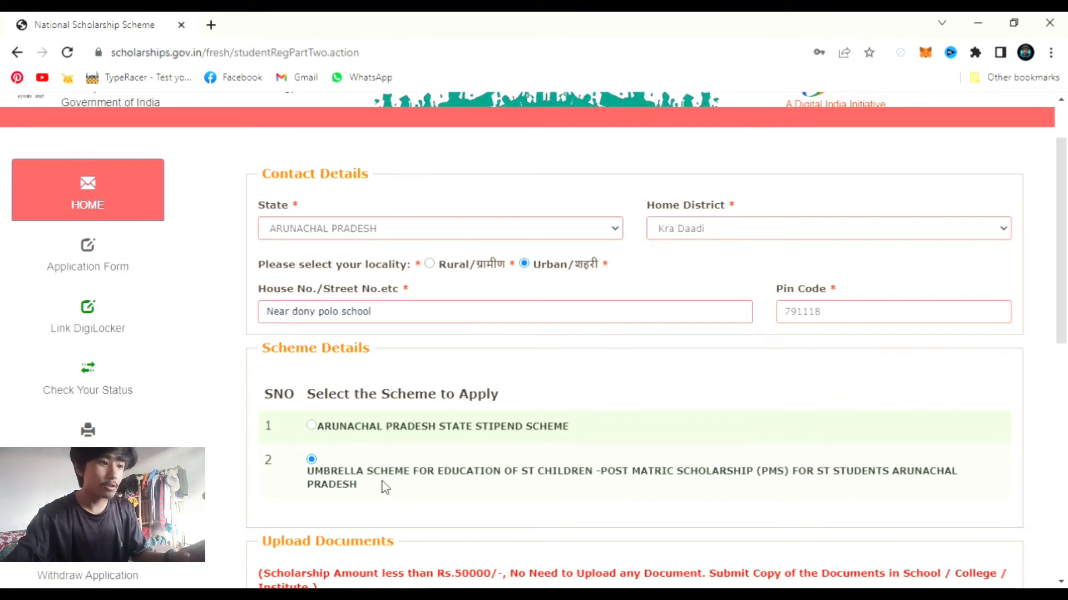
key("Up")
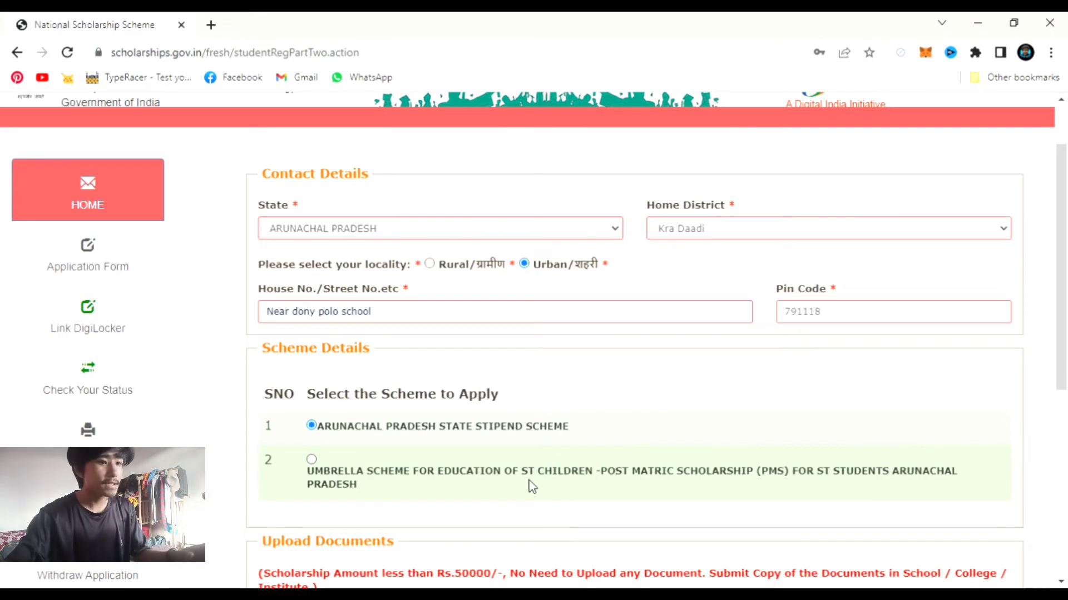
scroll(323, 461, "down", 1)
scroll(326, 459, "down", 5)
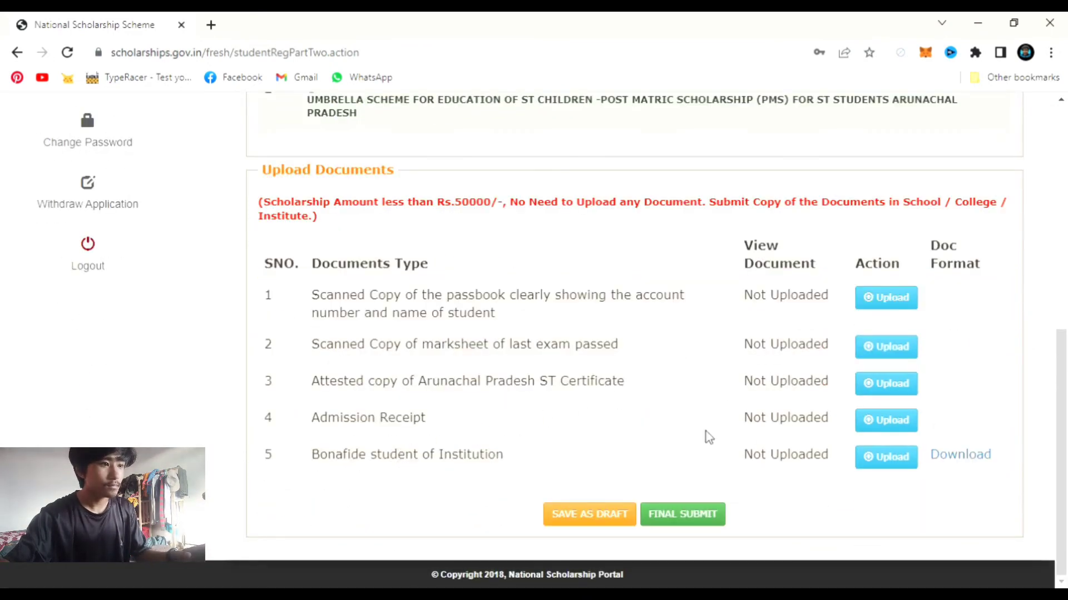
scroll(611, 429, "up", 2)
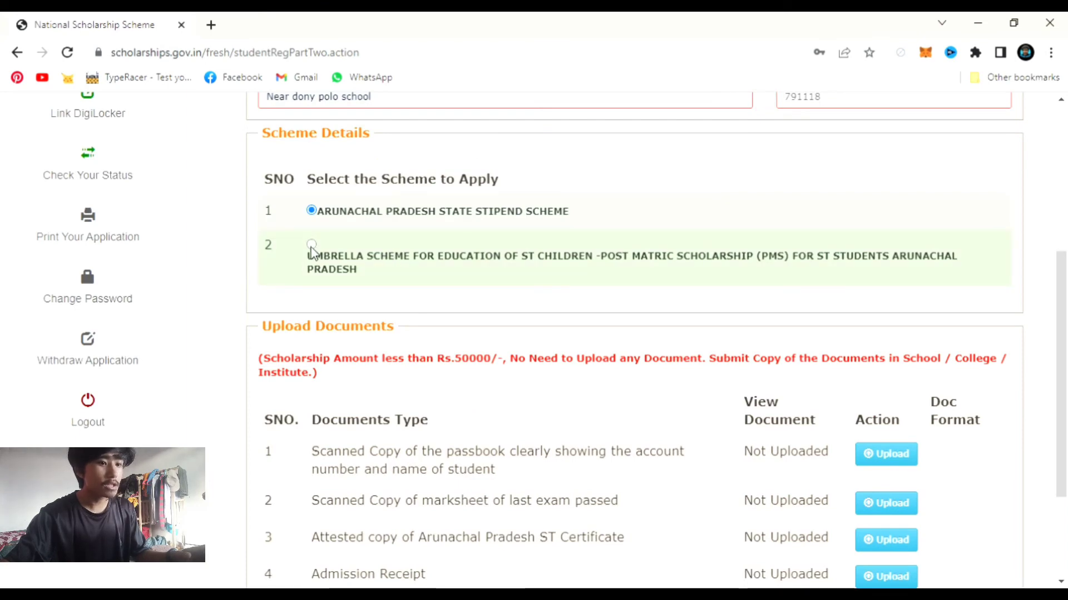
left_click(311, 246)
scroll(479, 435, "down", 4)
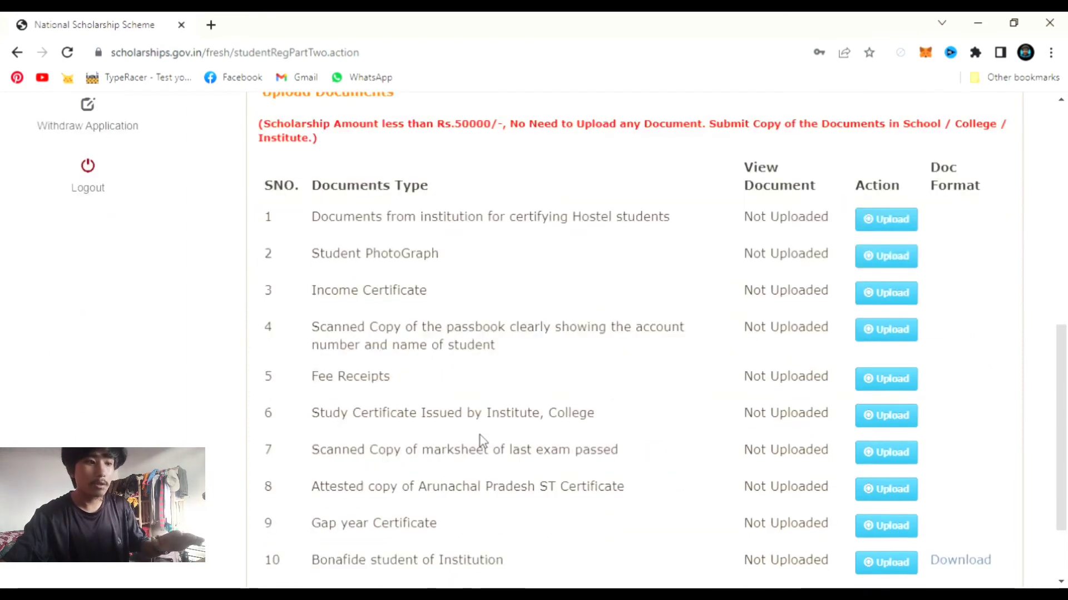
scroll(479, 436, "up", 5)
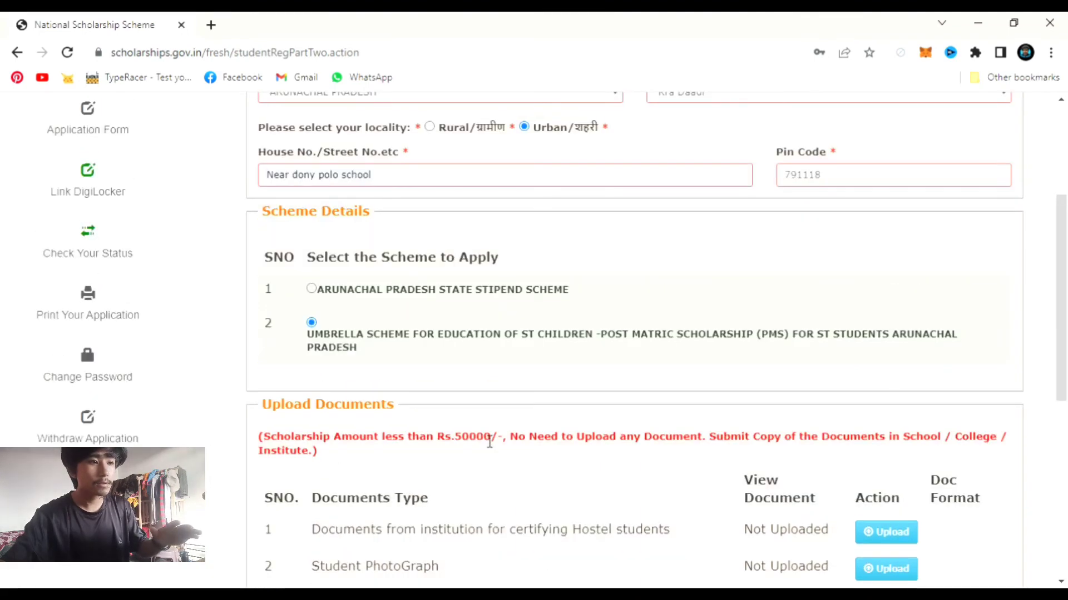
scroll(489, 442, "down", 1)
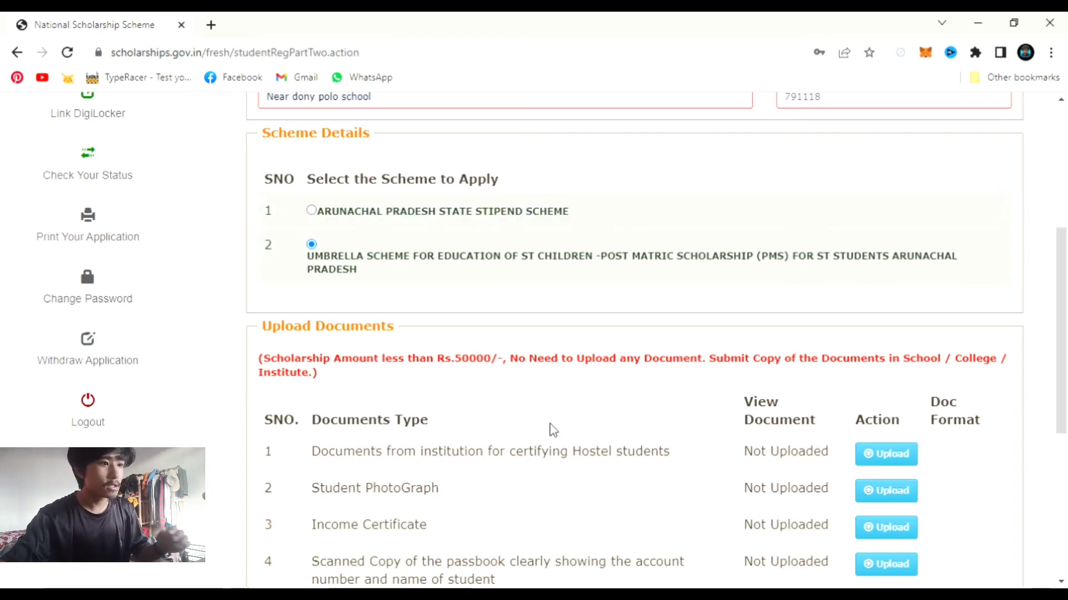
left_click(318, 215)
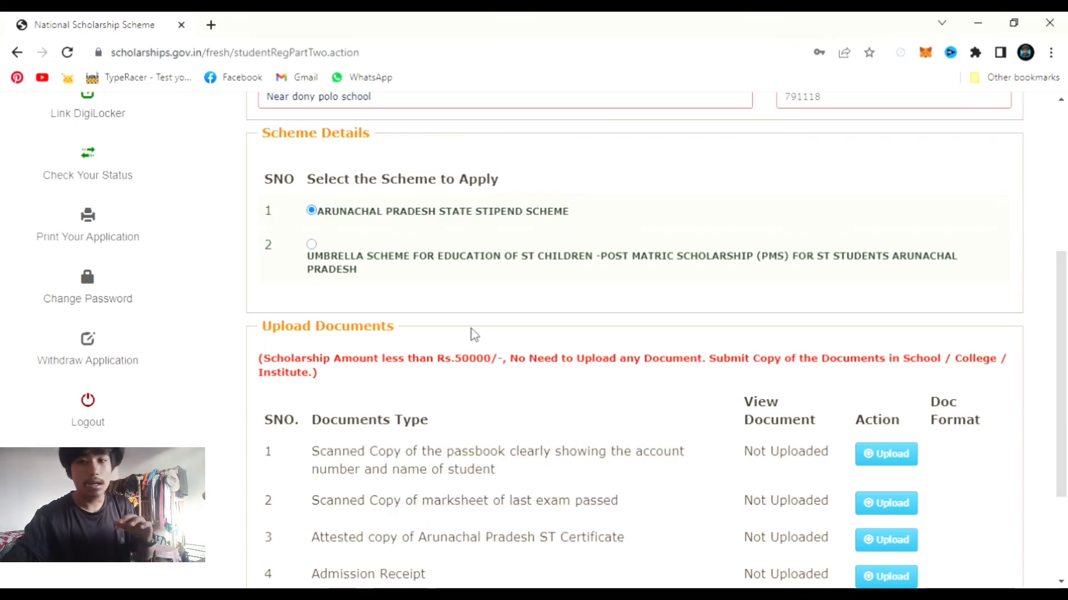
scroll(529, 352, "down", 1)
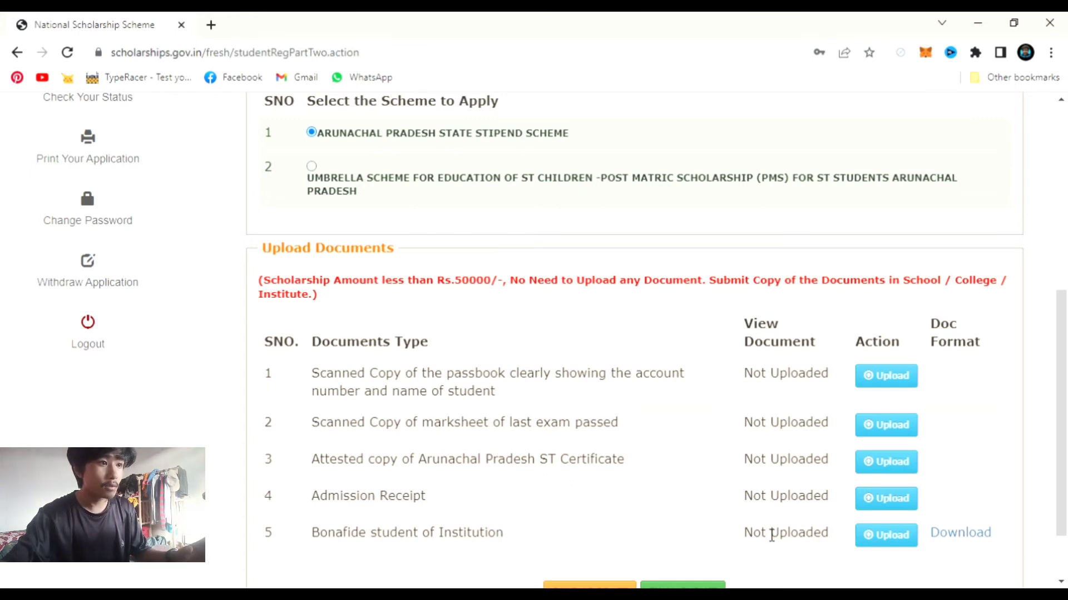
left_click(311, 168)
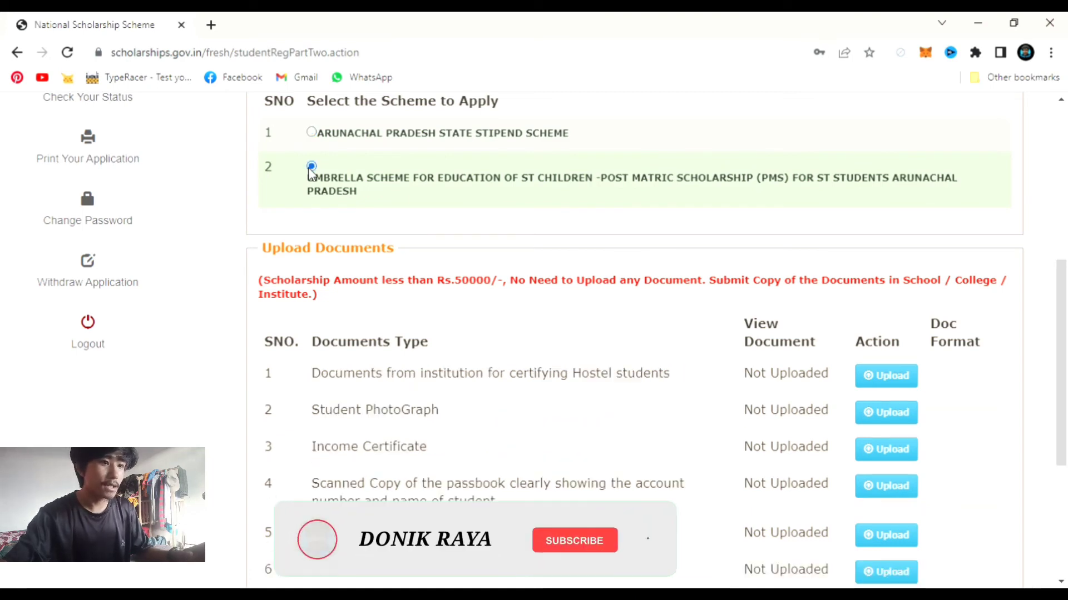
scroll(389, 267, "down", 4)
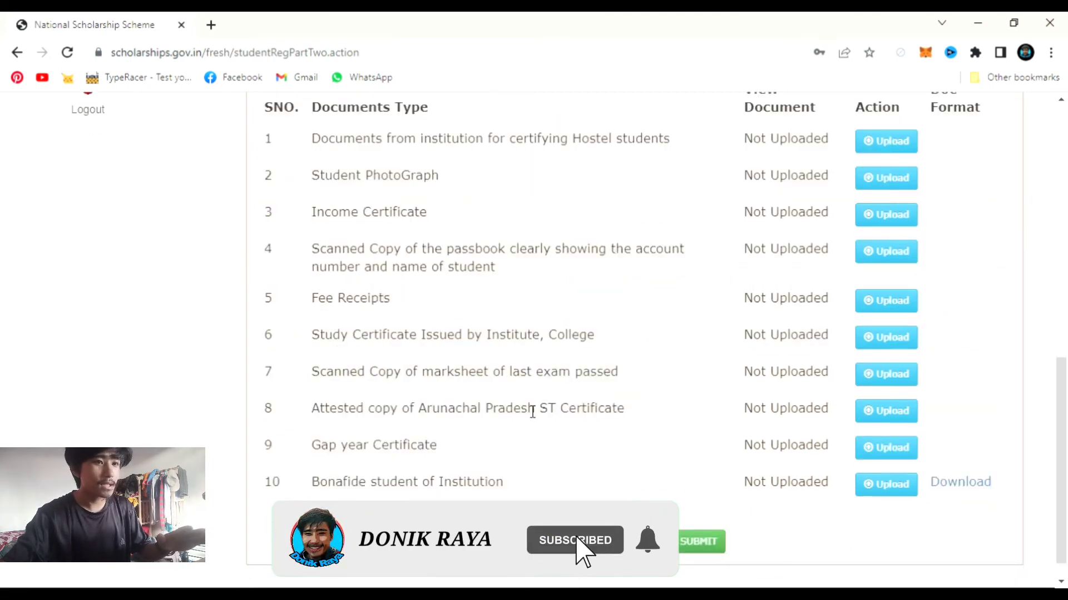
scroll(529, 410, "up", 2)
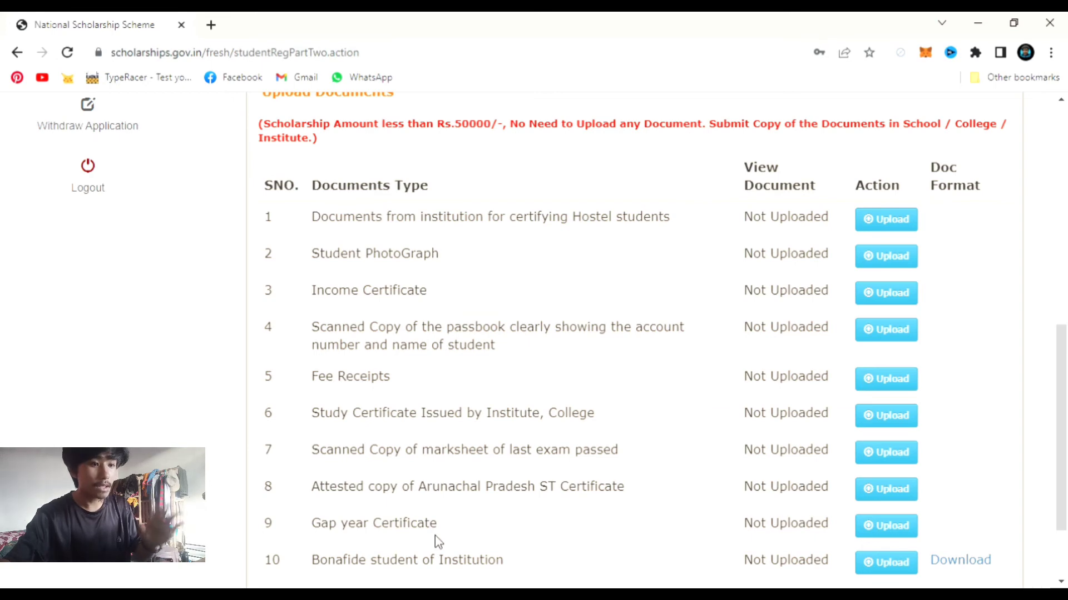
scroll(445, 545, "down", 2)
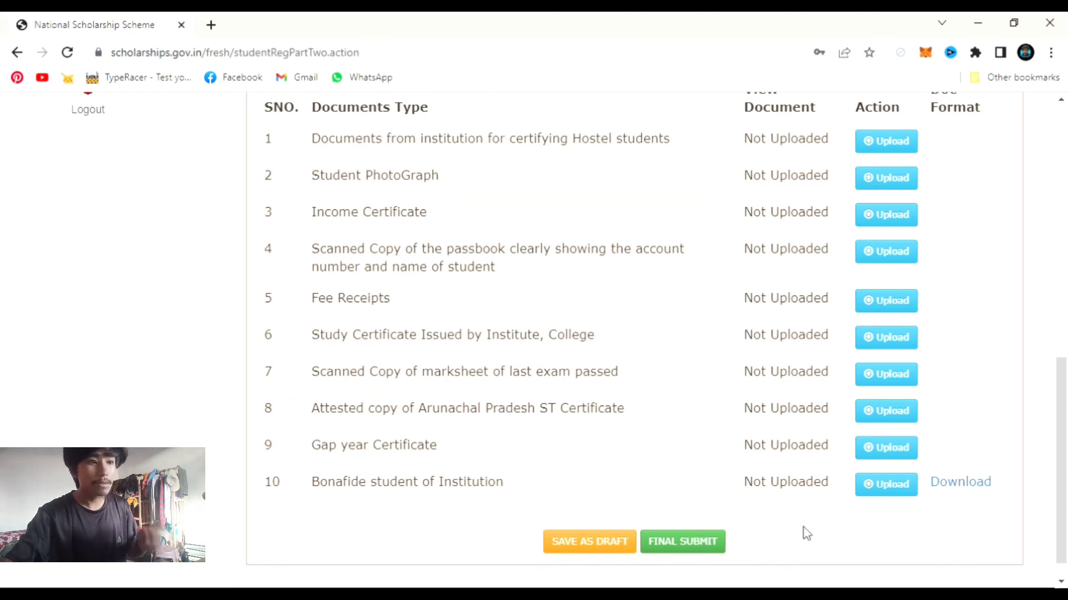
scroll(806, 534, "up", 4)
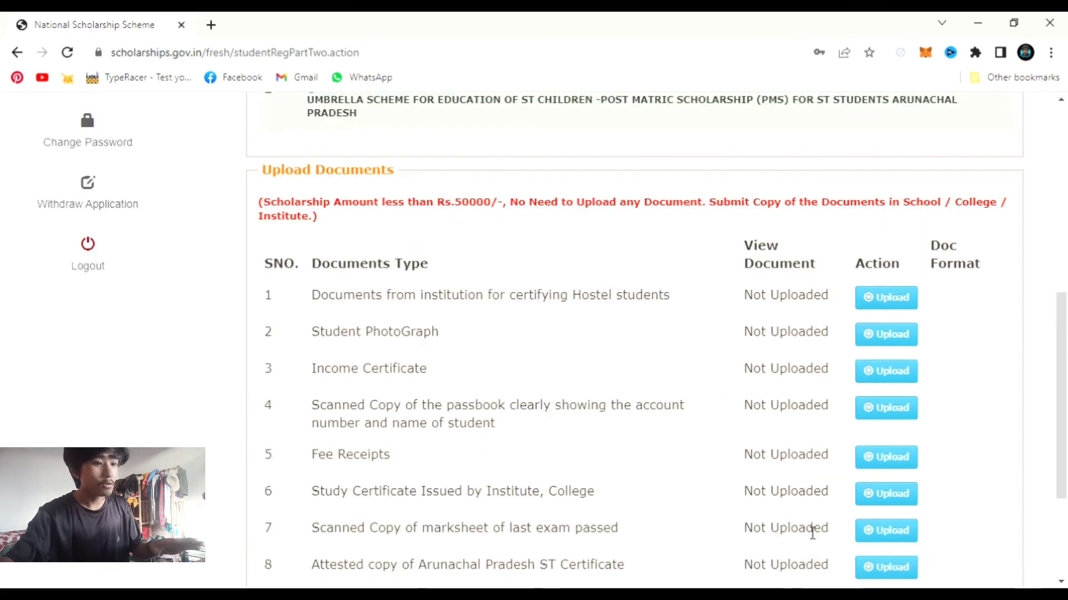
scroll(812, 533, "down", 3)
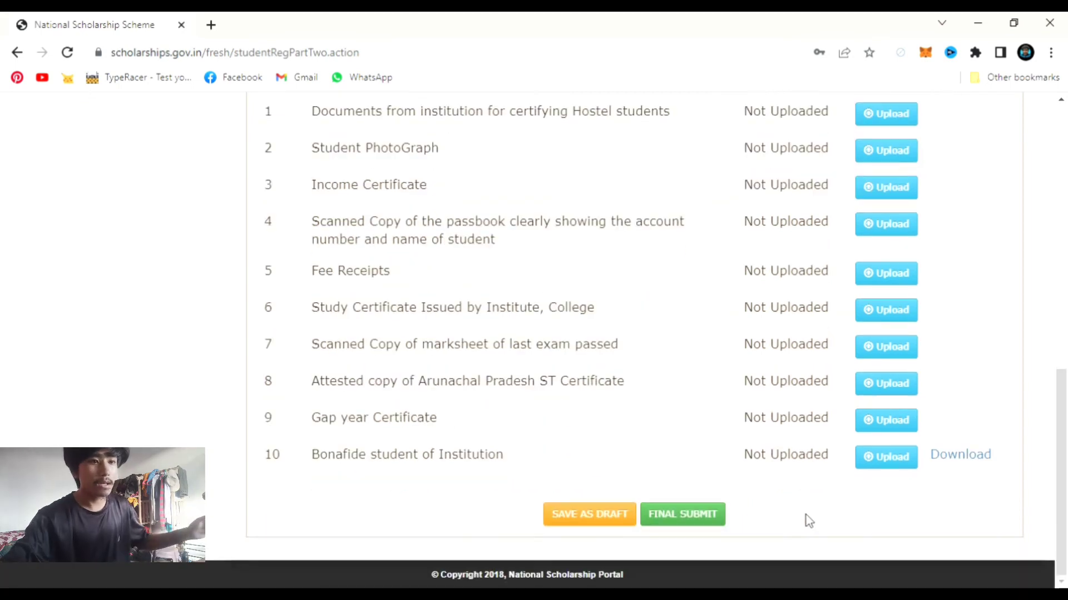
scroll(808, 515, "up", 3)
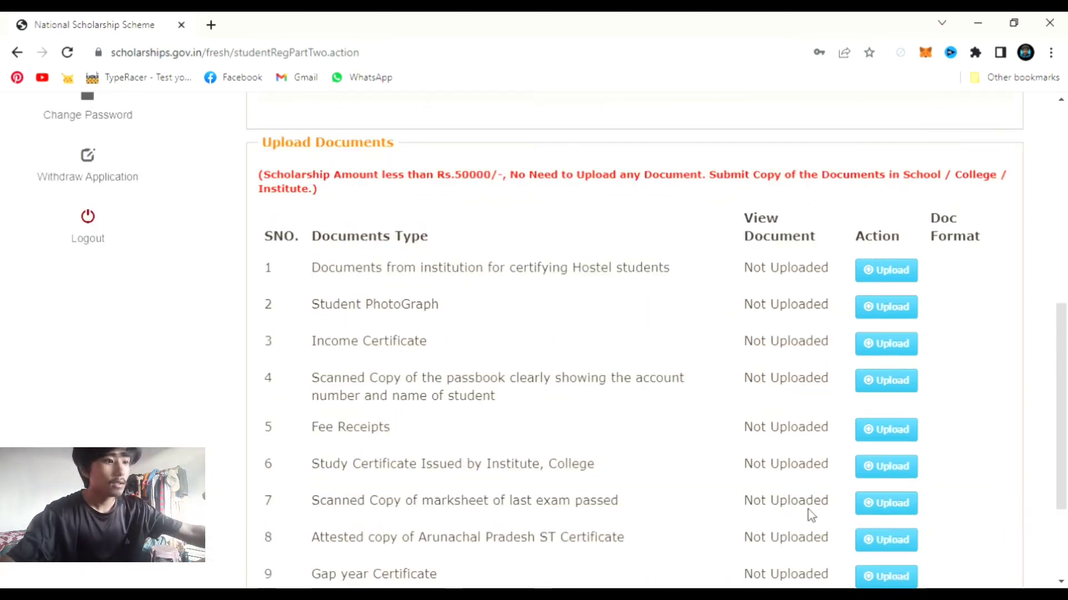
left_click(890, 272)
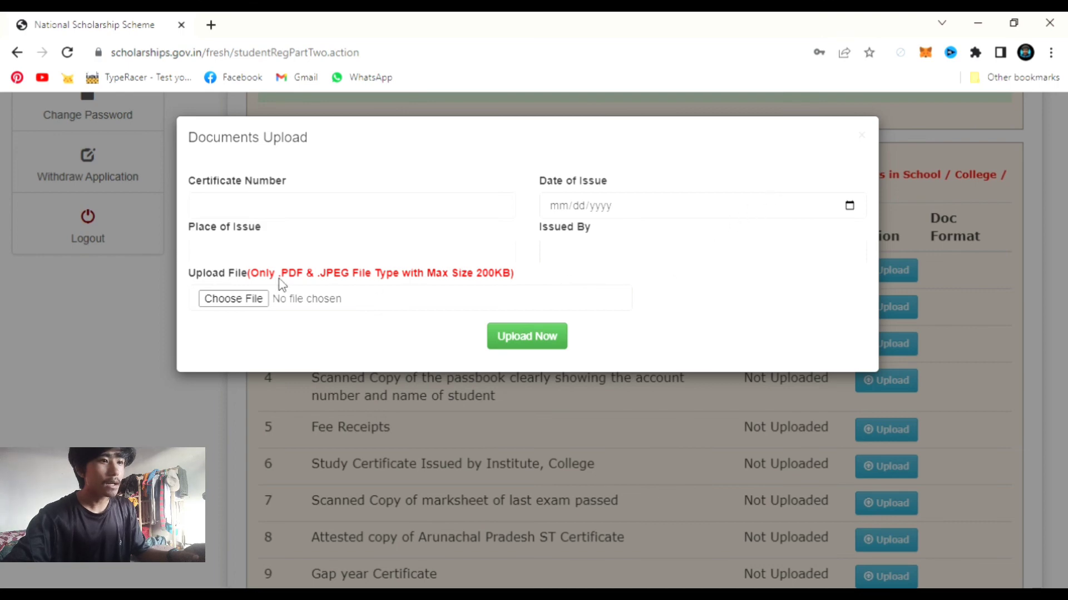
left_click(267, 260)
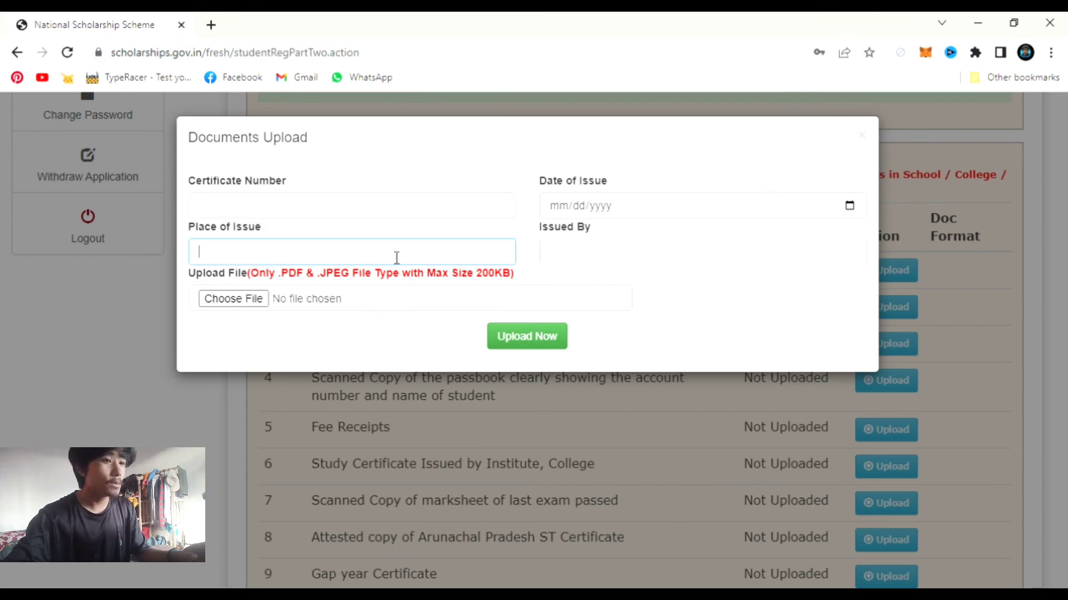
left_click(668, 333)
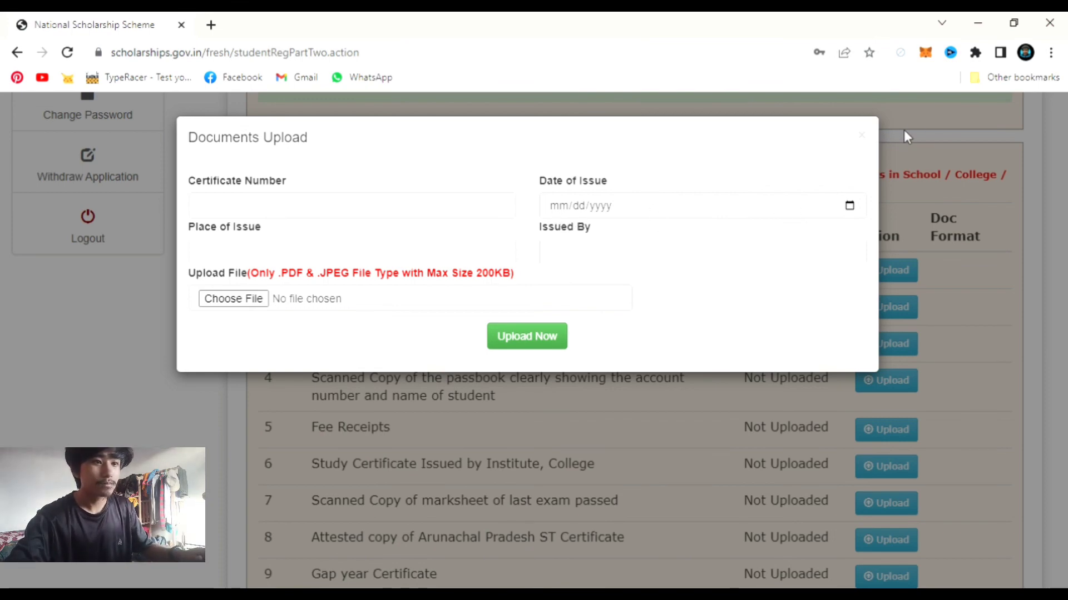
left_click(862, 135)
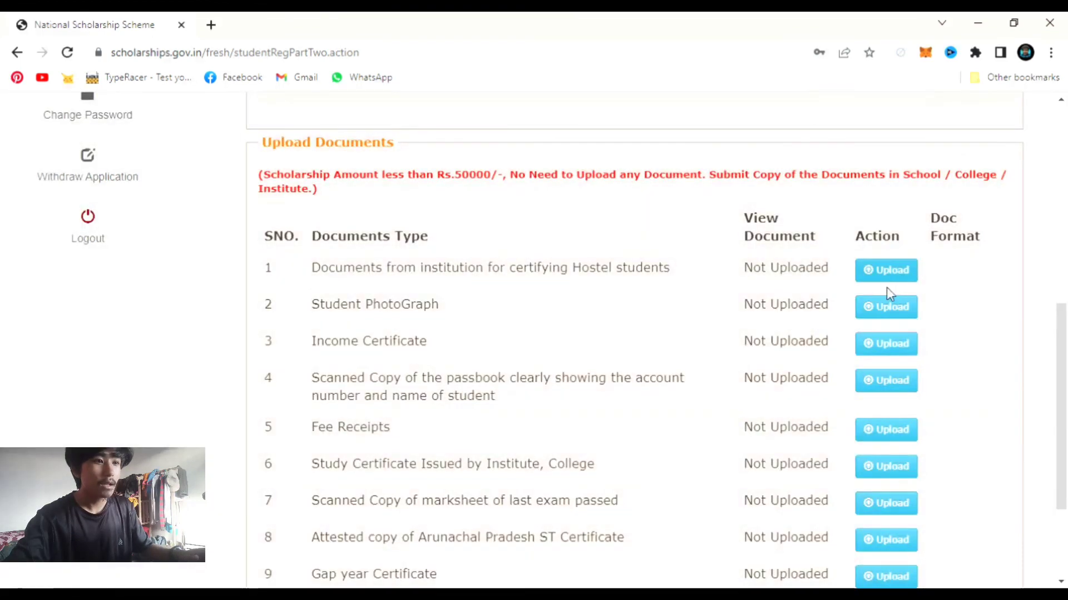
left_click(882, 312)
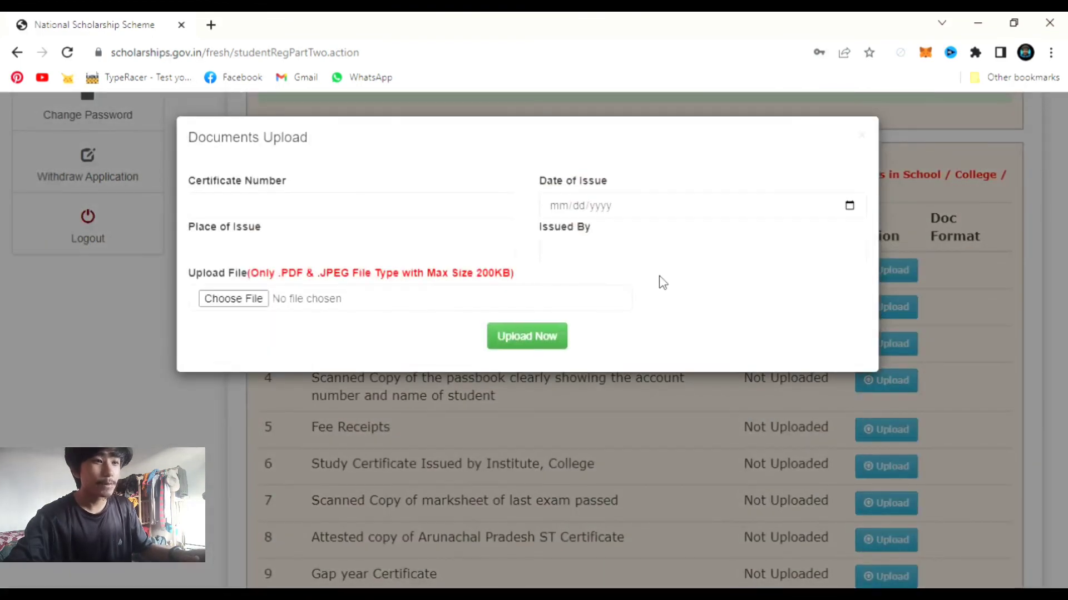
left_click(861, 135)
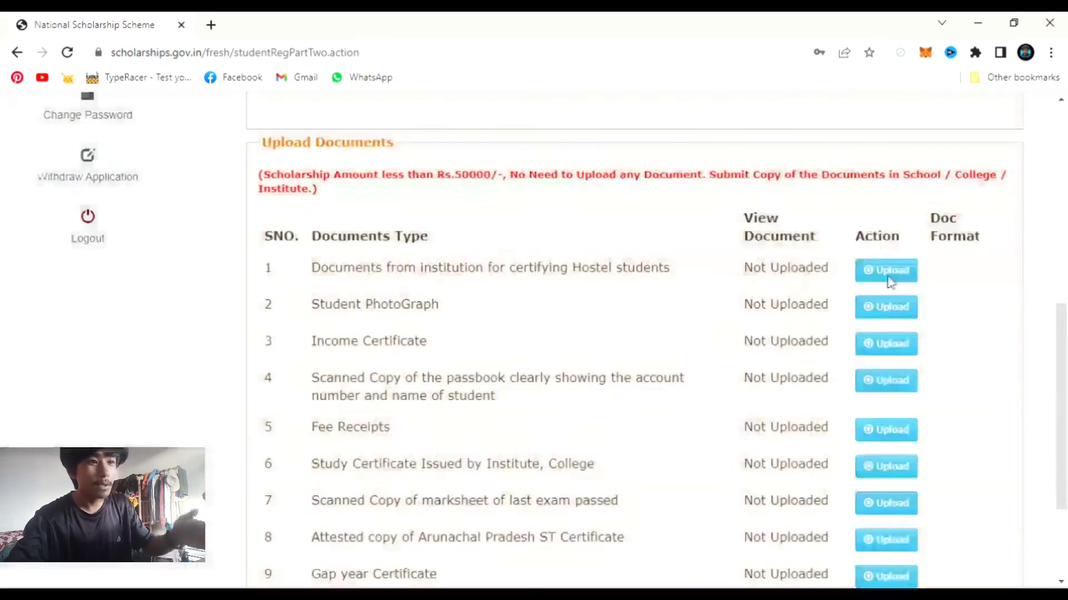
left_click(887, 346)
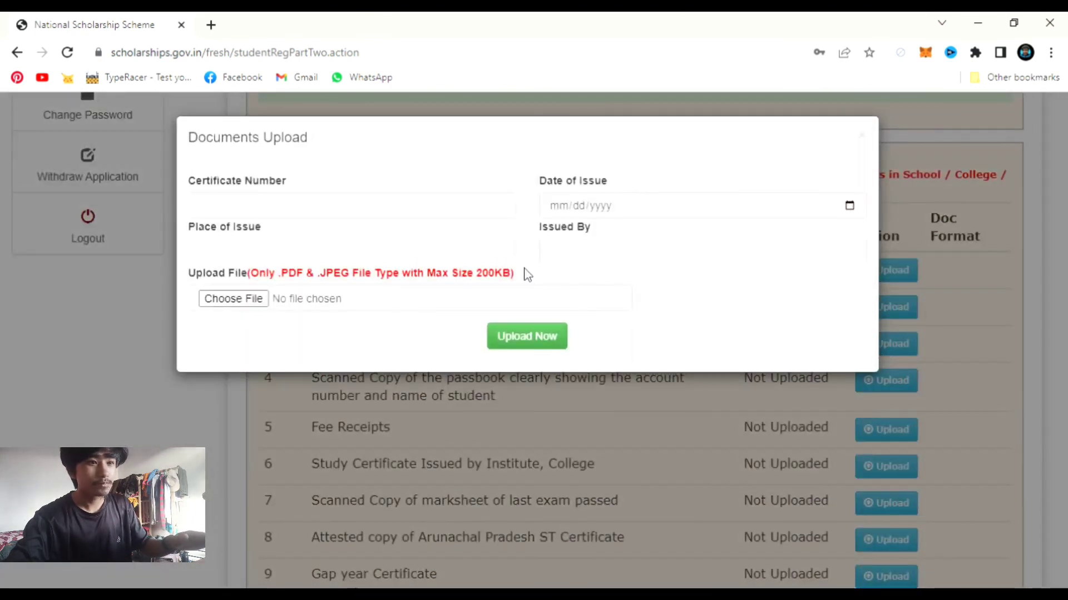
left_click(861, 136)
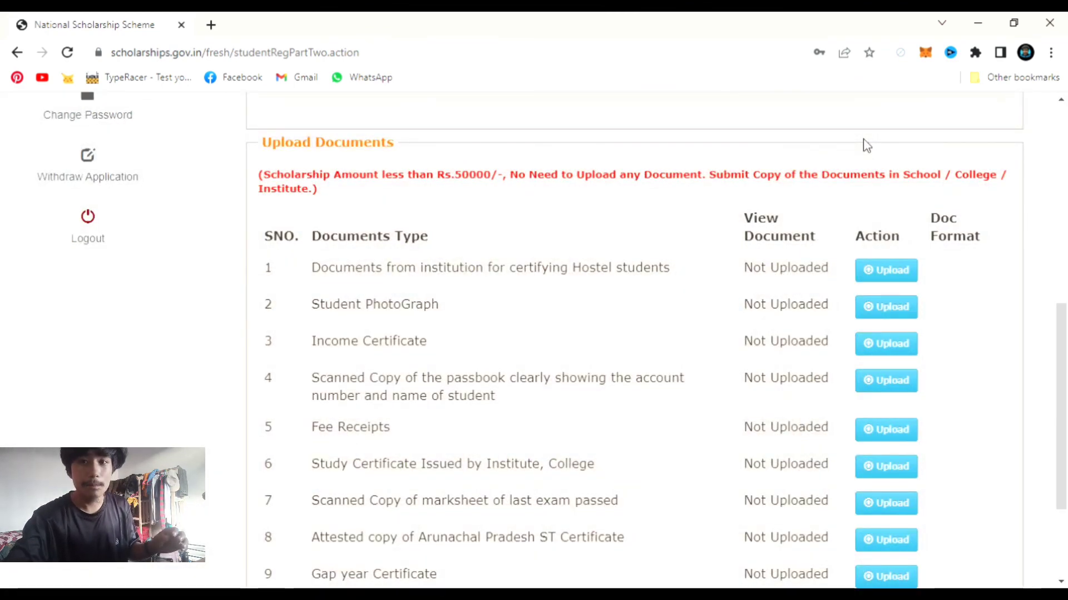
scroll(885, 191, "down", 3)
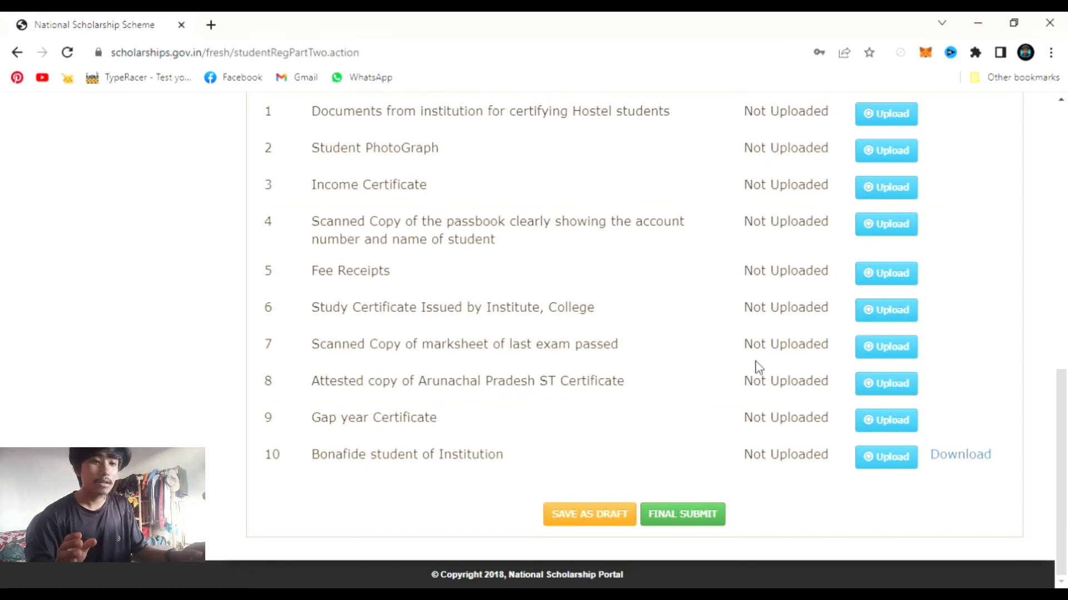